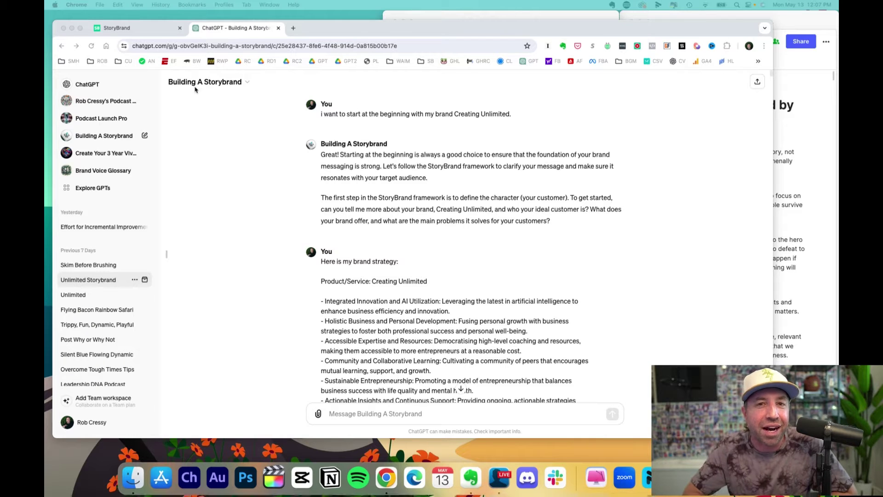
# Step: Look over ChatGPT's custom instructions and close them without saving
pyautogui.click(89, 424)
pyautogui.click(123, 363)
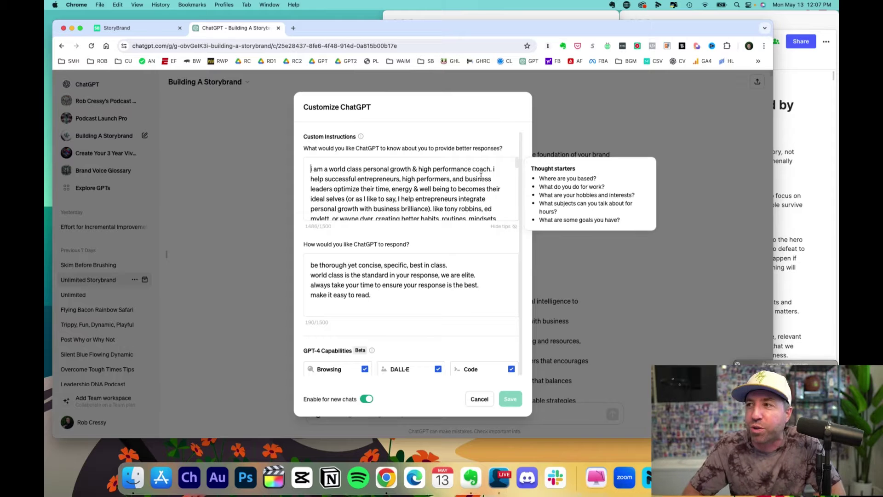
pyautogui.click(479, 400)
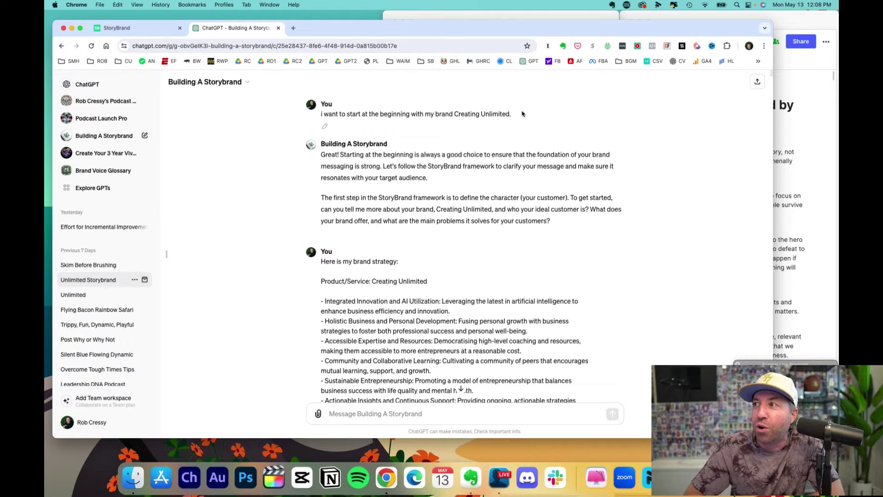
# Step: Highlight the opening Creating Unlimited message and parts of the brand strategy to reread them
pyautogui.moveTo(522, 114); pyautogui.dragTo(319, 115)
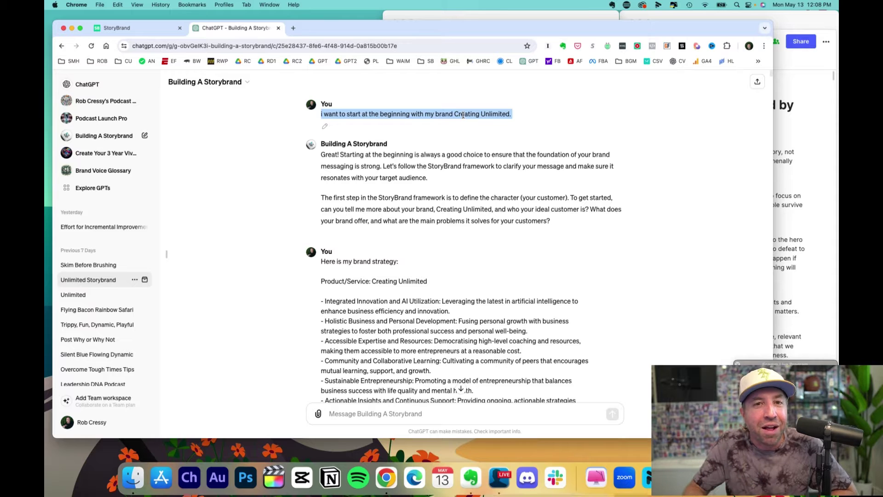
pyautogui.click(487, 162)
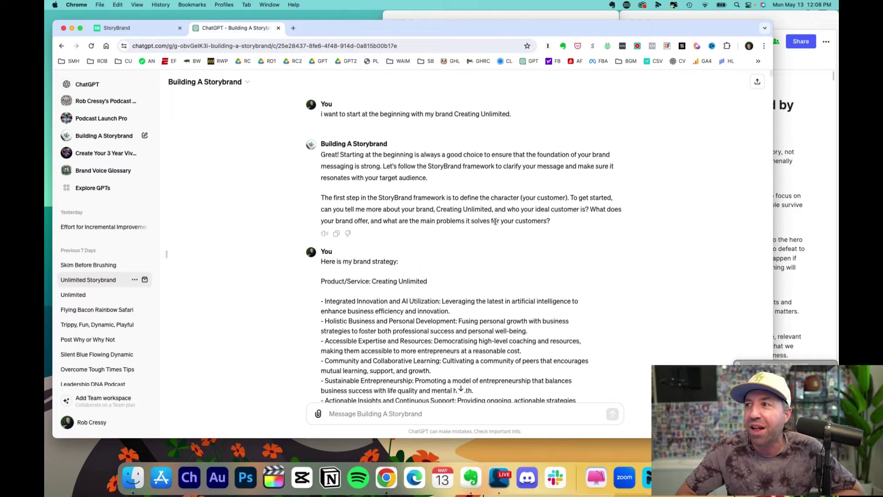
pyautogui.scroll(-2, 530, 221)
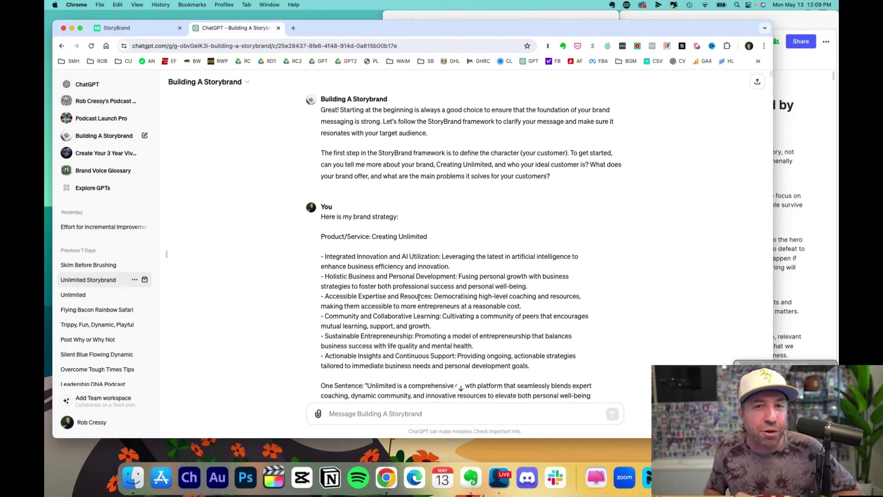
pyautogui.scroll(-4, 406, 272)
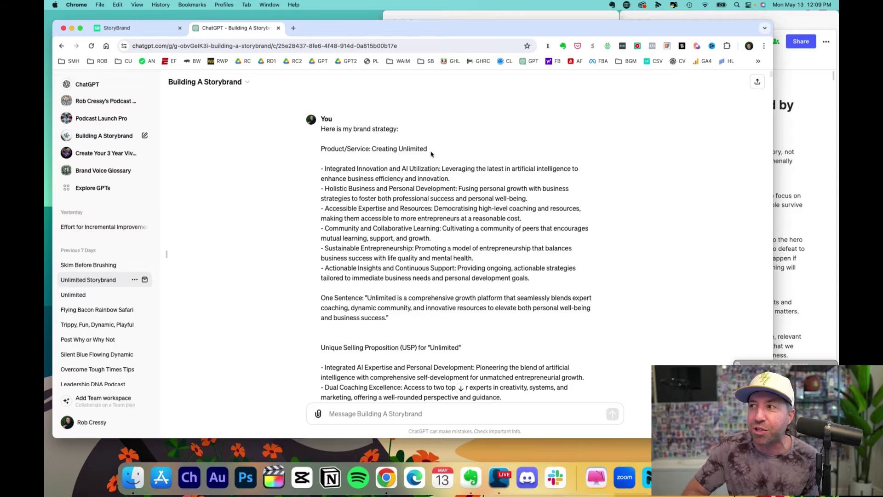
pyautogui.moveTo(432, 153); pyautogui.dragTo(322, 124)
pyautogui.click(393, 316)
# Step: Scroll through the Hero, Problem, Guide, Plan and Success sections of the StoryBrand breakdown
pyautogui.scroll(-4, 404, 306)
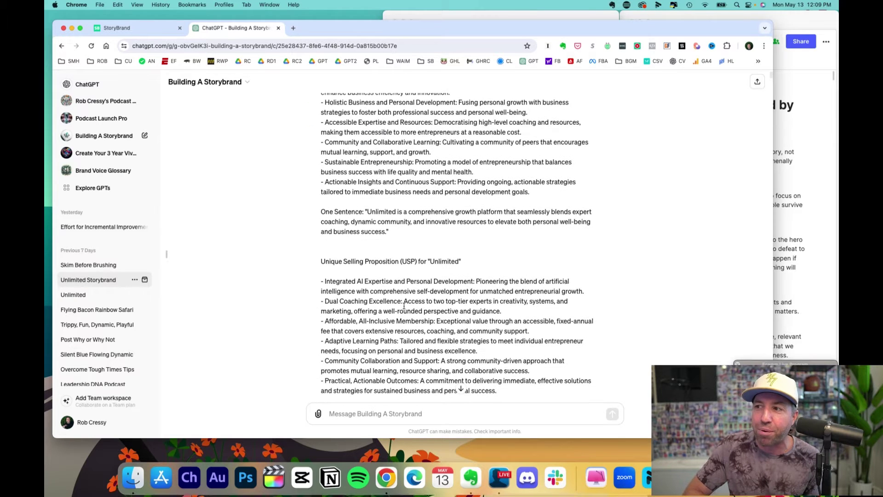
pyautogui.scroll(-4, 437, 276)
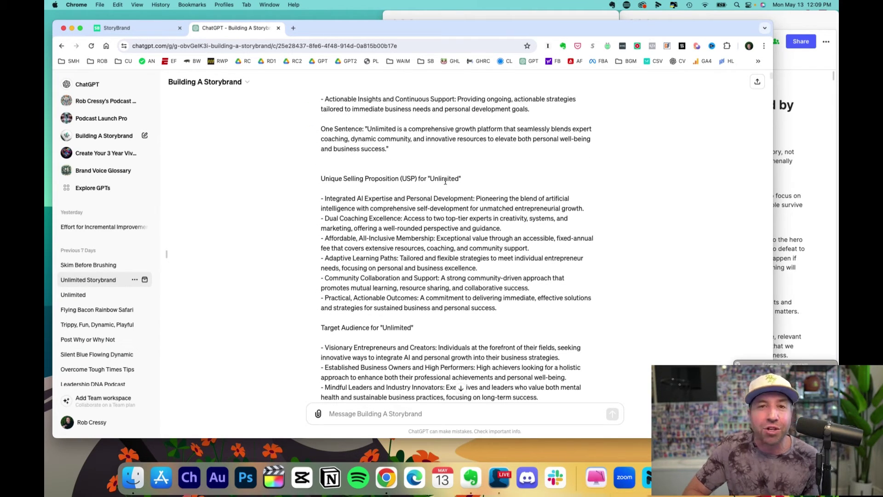
pyautogui.scroll(-10, 368, 327)
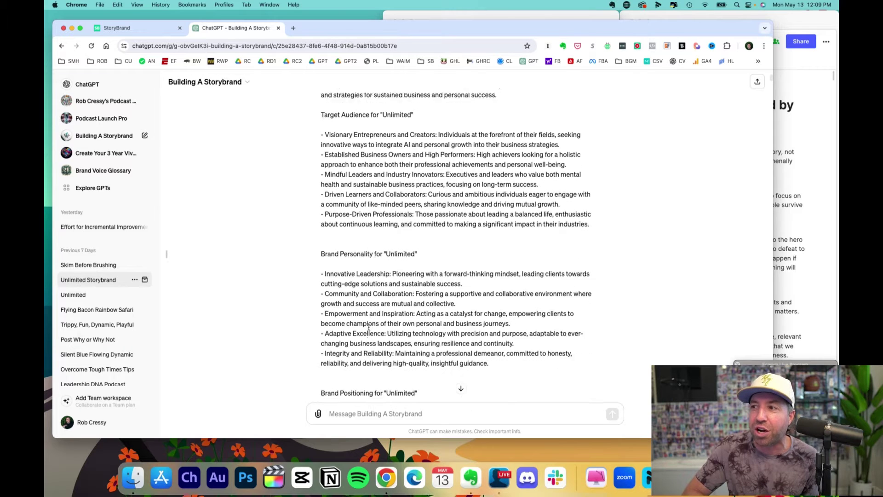
pyautogui.scroll(-5, 366, 239)
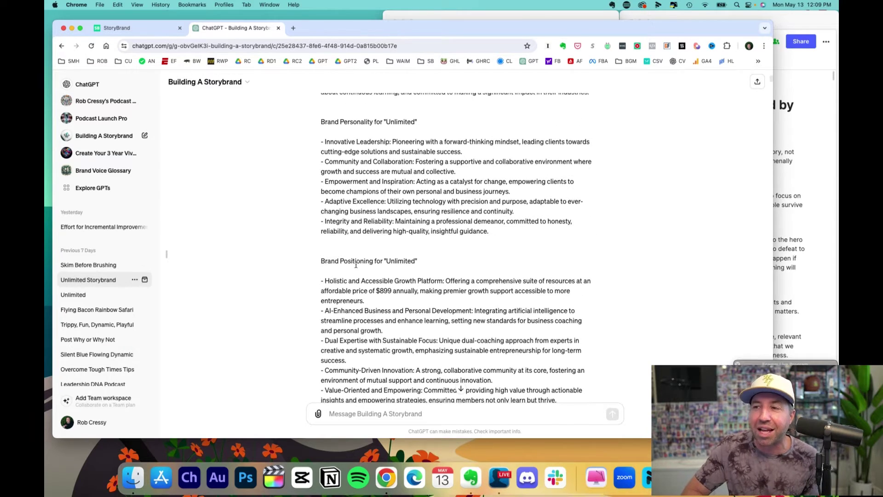
pyautogui.scroll(-5, 356, 269)
pyautogui.scroll(-4, 367, 258)
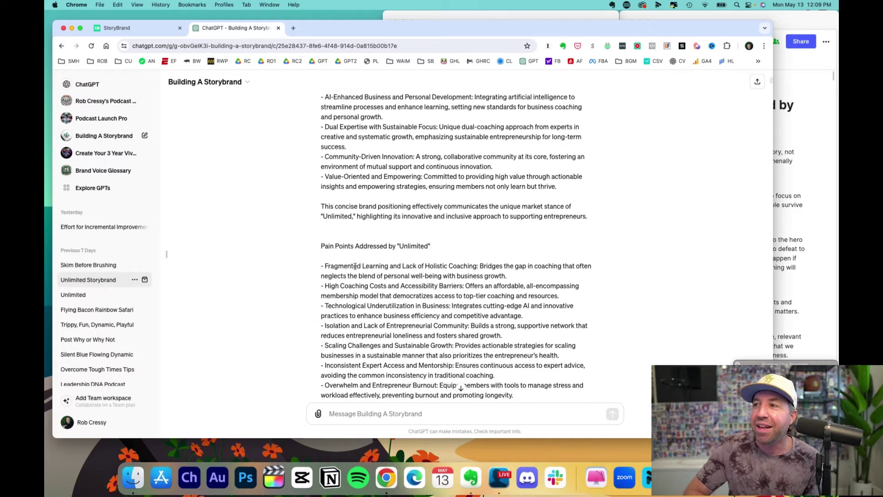
pyautogui.scroll(-7, 382, 247)
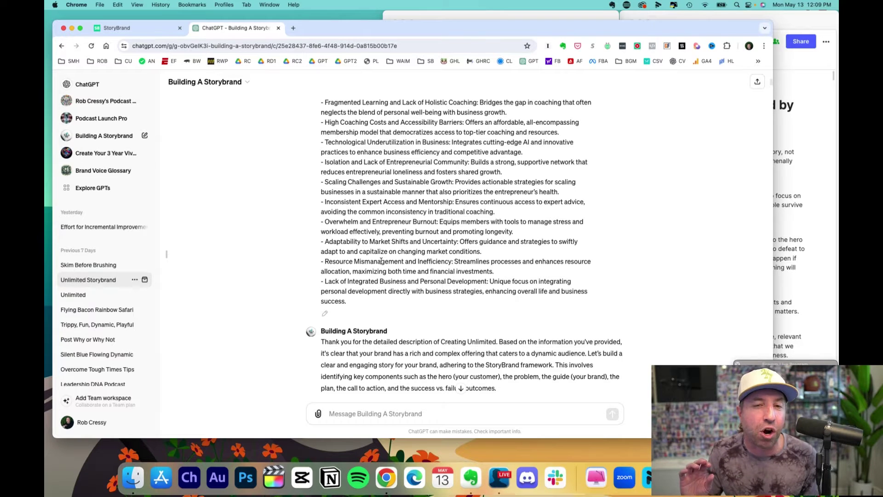
pyautogui.scroll(-5, 381, 260)
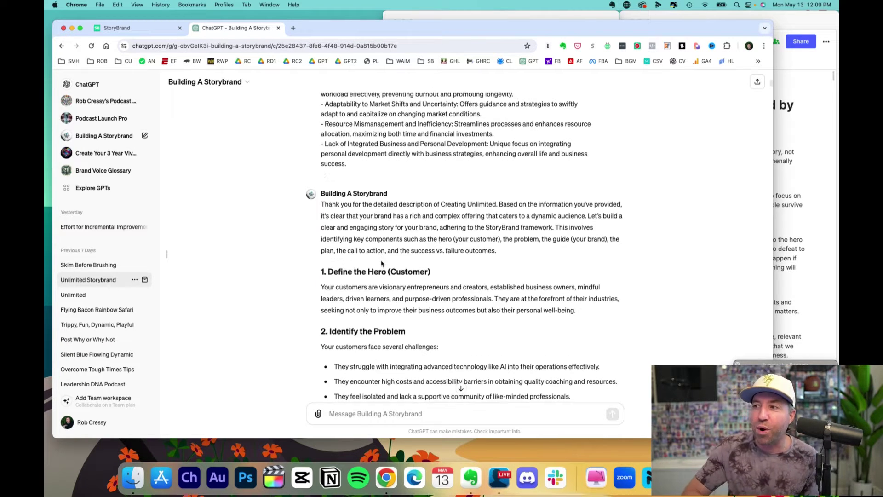
pyautogui.scroll(-4, 376, 252)
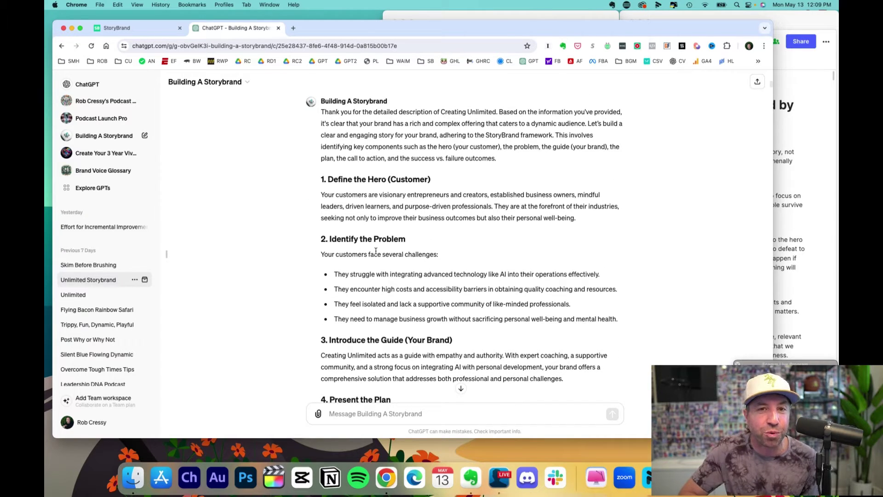
pyautogui.scroll(-1, 376, 251)
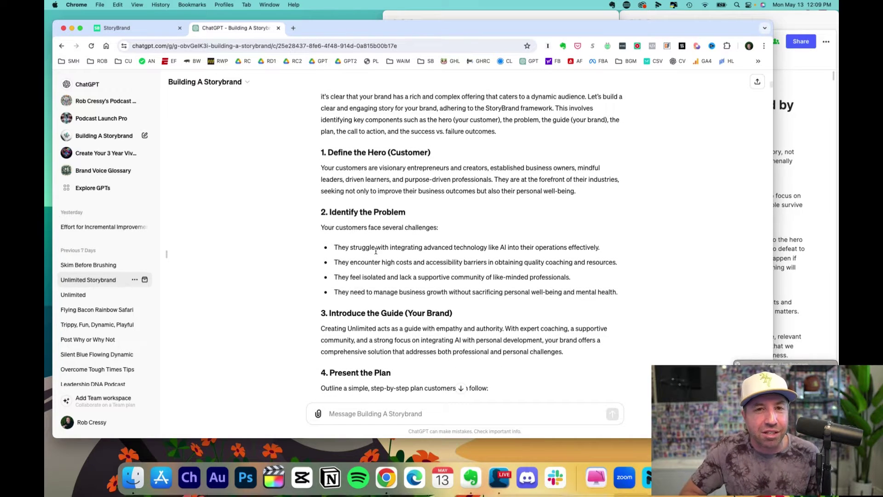
pyautogui.scroll(-3, 376, 251)
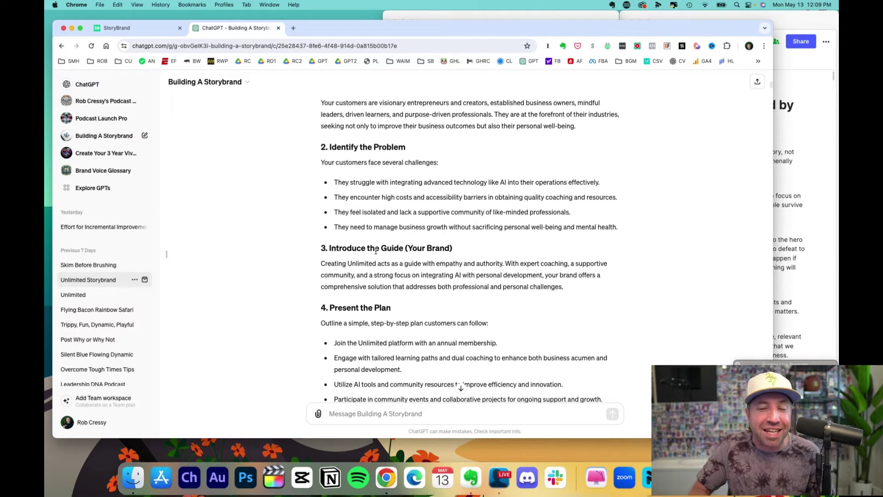
pyautogui.scroll(-10, 376, 251)
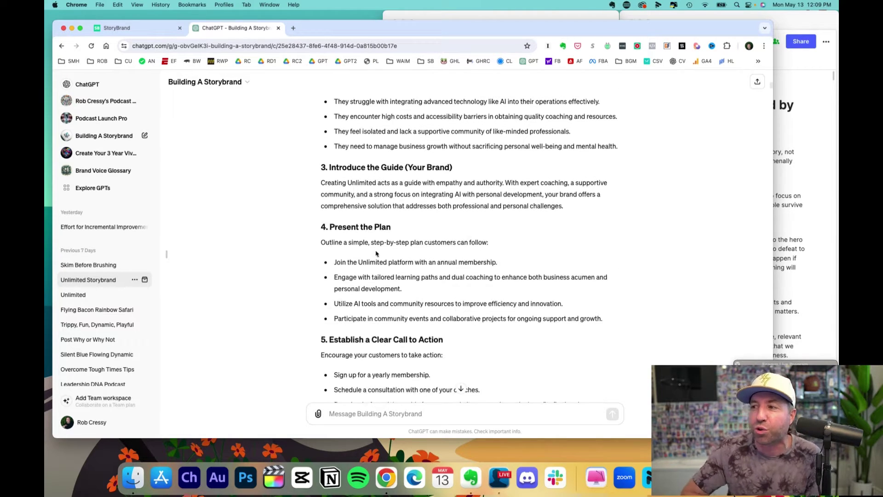
pyautogui.scroll(-7, 376, 251)
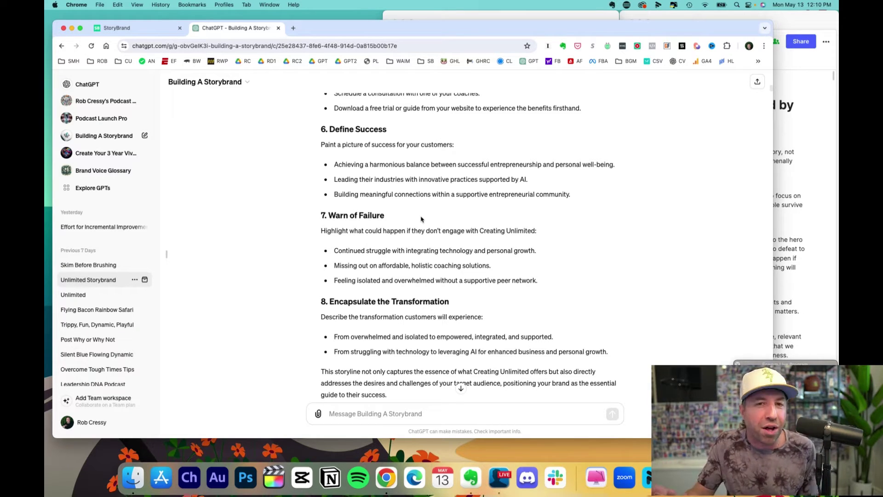
pyautogui.scroll(-10, 420, 219)
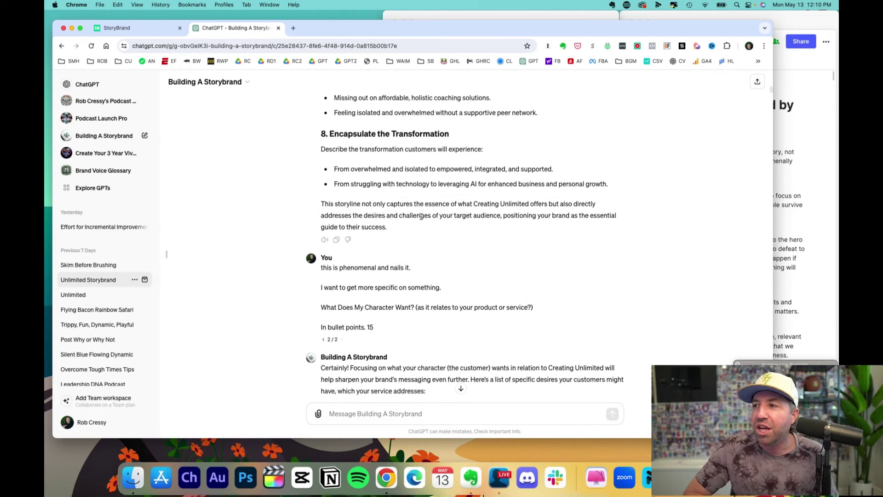
pyautogui.scroll(1, 421, 216)
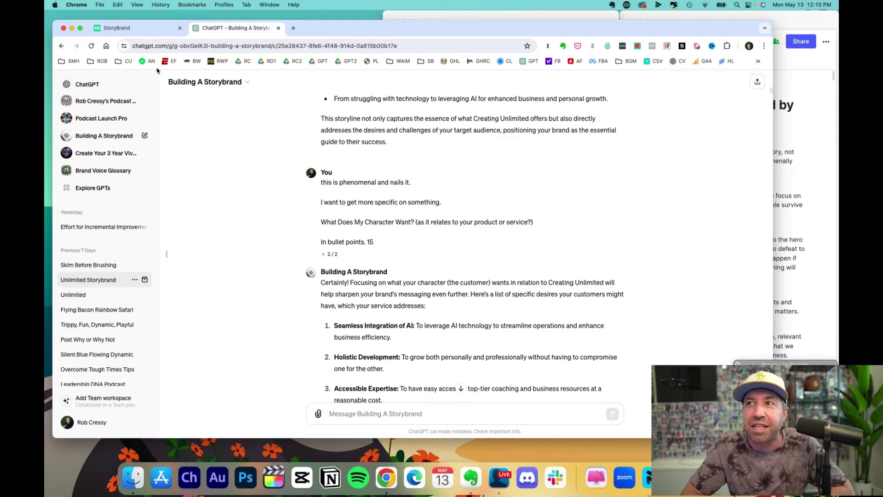
# Step: Show the blank StoryBrand BrandScript page and bring the Building a StoryBrand notes forward
pyautogui.click(123, 32)
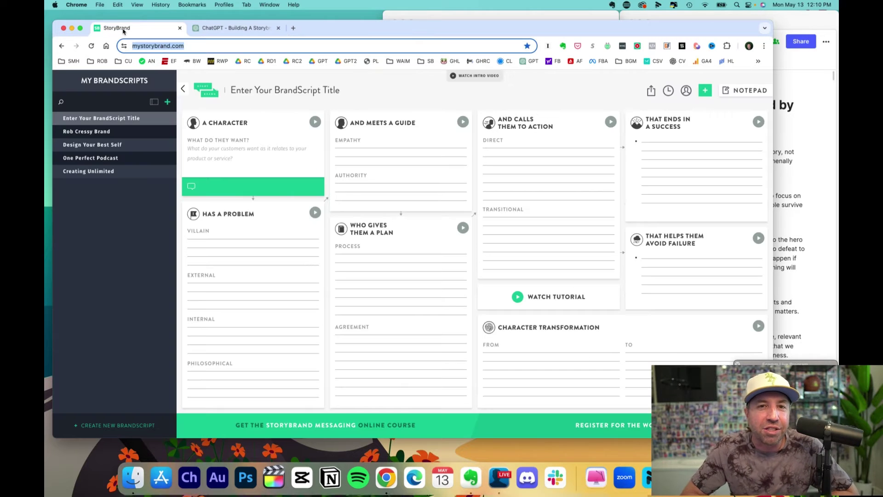
pyautogui.click(199, 46)
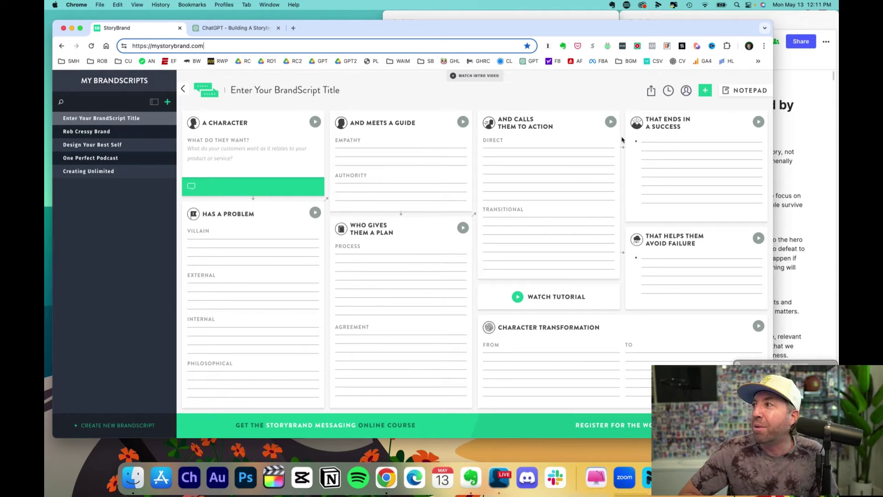
pyautogui.click(787, 189)
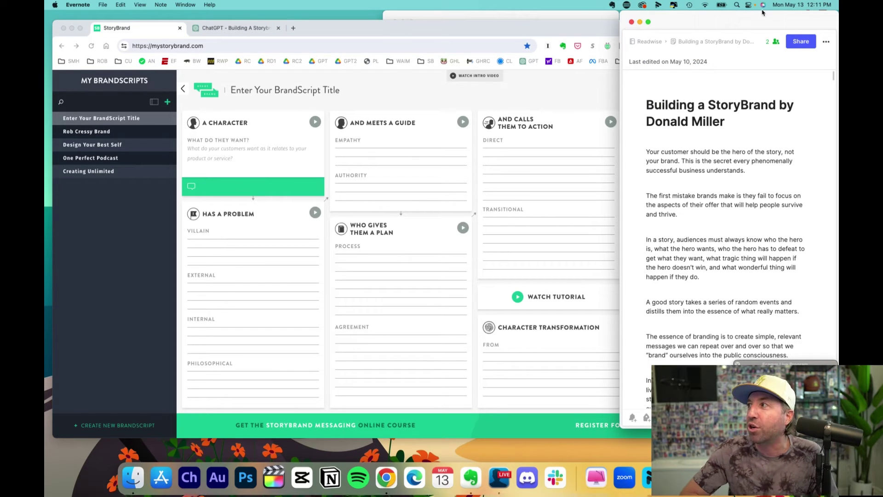
# Step: Position the book notes over the BrandScript and search them for 'character'
pyautogui.moveTo(765, 11); pyautogui.dragTo(308, 3)
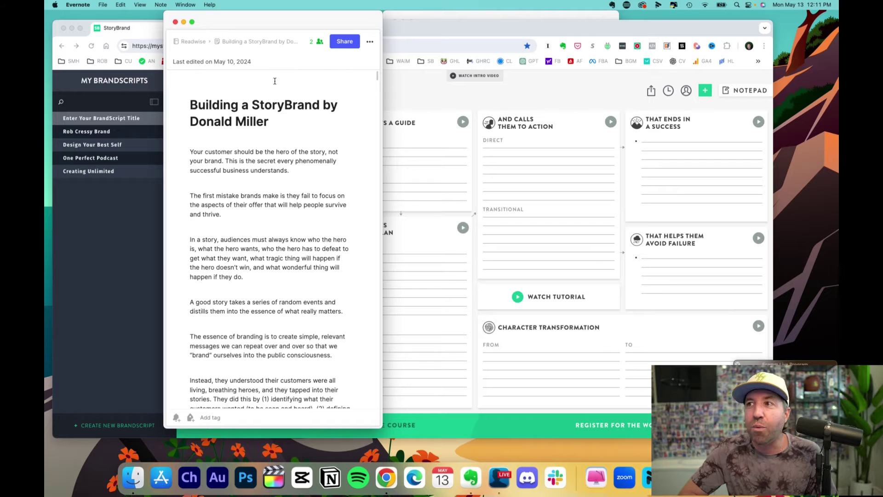
pyautogui.hotkey('ctrl', 'alt', 'c')
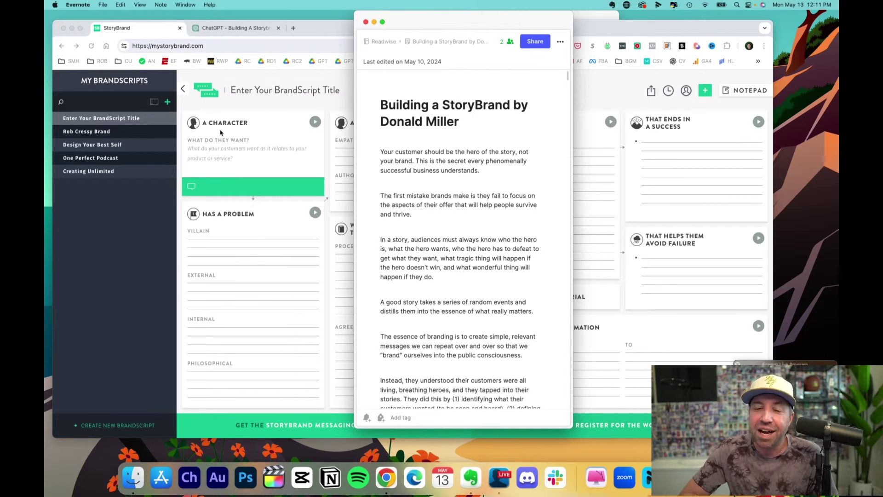
pyautogui.click(459, 192)
pyautogui.press('super+f')
pyautogui.write('character')
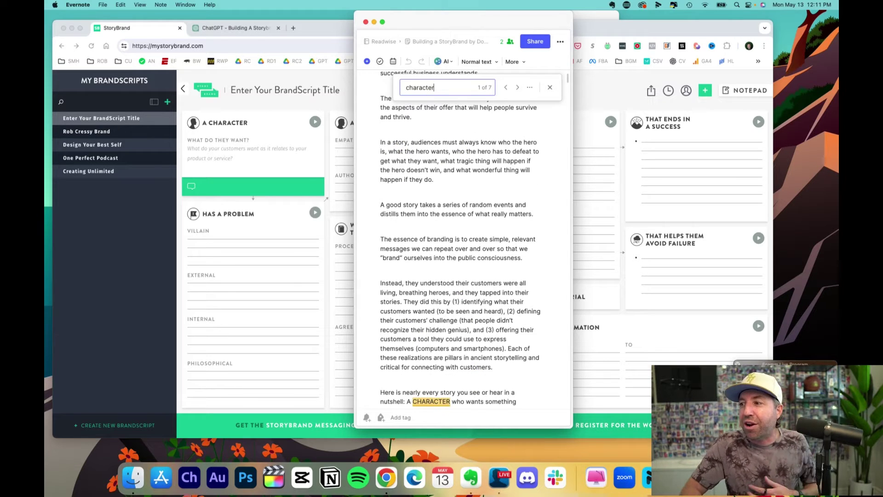
# Step: Reread the story-in-a-nutshell formula passage, then dock the book notes on the right side
pyautogui.scroll(-5, 435, 313)
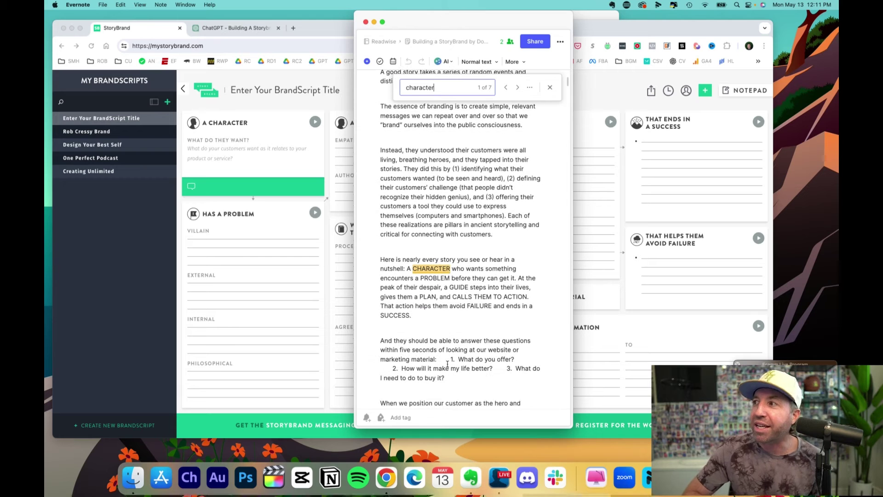
pyautogui.scroll(-2, 435, 313)
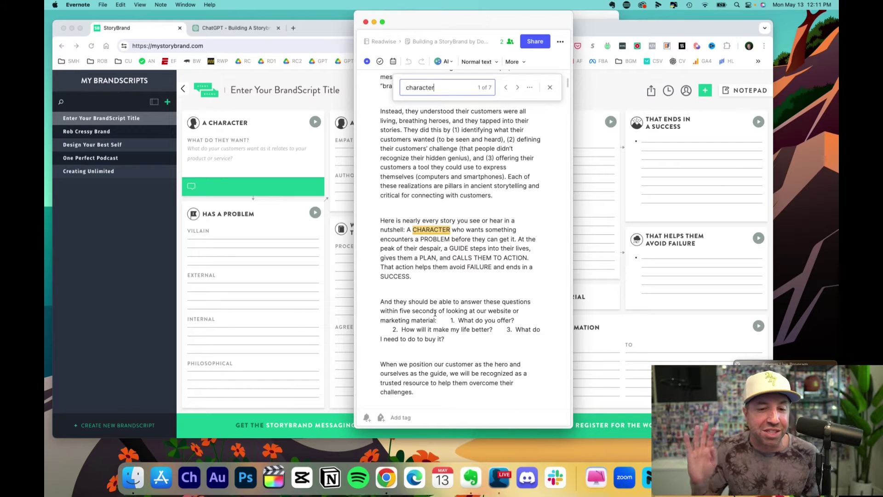
pyautogui.scroll(-5, 449, 257)
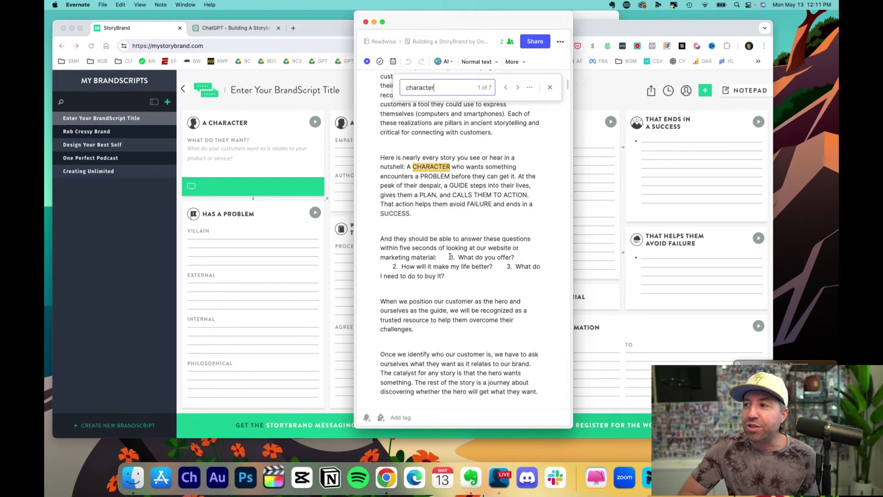
pyautogui.scroll(1, 450, 256)
pyautogui.moveTo(541, 344); pyautogui.dragTo(378, 84)
pyautogui.click(398, 131)
pyautogui.scroll(3, 399, 132)
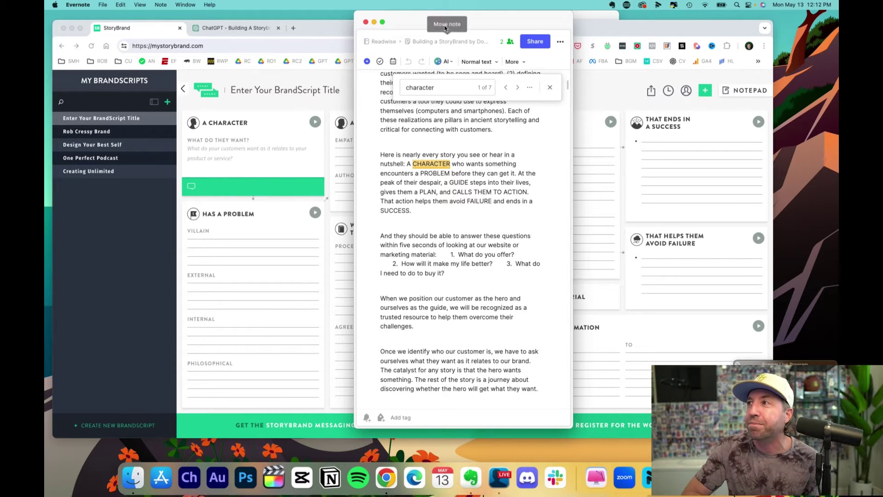
pyautogui.moveTo(404, 11); pyautogui.dragTo(671, 10)
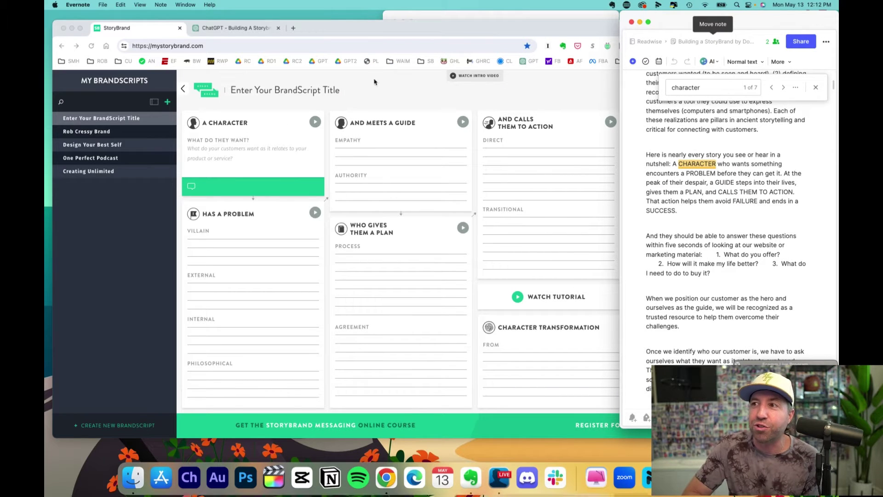
# Step: Return to the ChatGPT chat, highlight the 15-bullet wants prompt, and scroll through the list to Work-Life Harmony
pyautogui.click(232, 26)
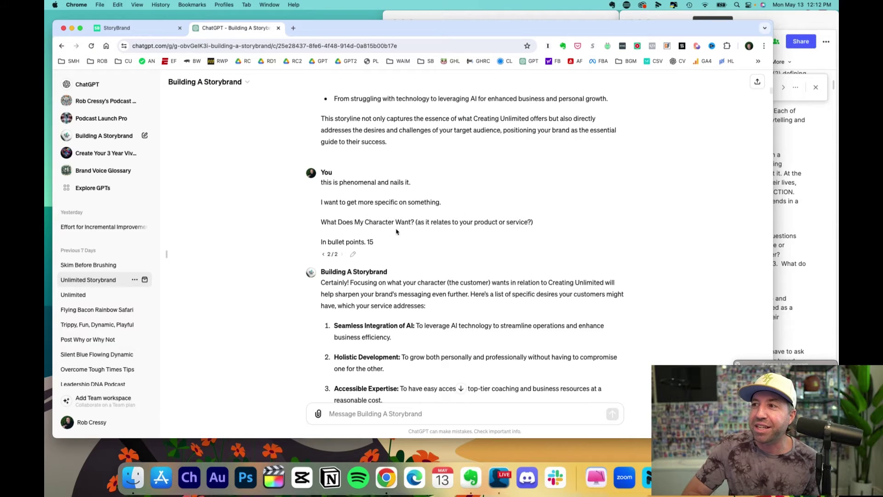
pyautogui.moveTo(544, 223); pyautogui.dragTo(320, 224)
pyautogui.moveTo(376, 243); pyautogui.dragTo(321, 243)
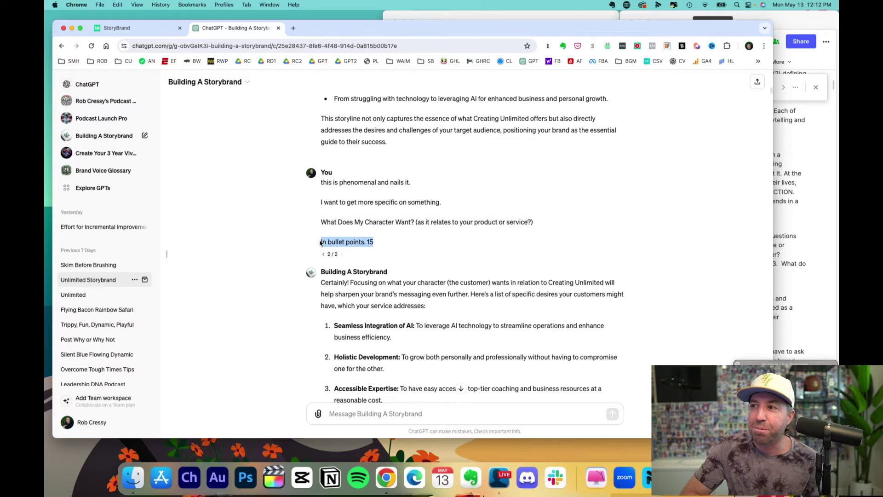
pyautogui.click(478, 266)
pyautogui.scroll(-2, 478, 267)
pyautogui.scroll(-2, 462, 279)
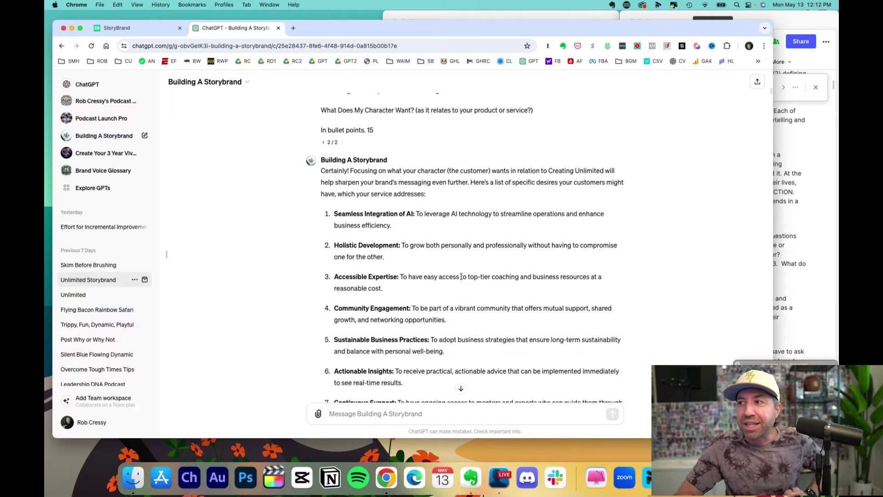
pyautogui.scroll(-7, 373, 275)
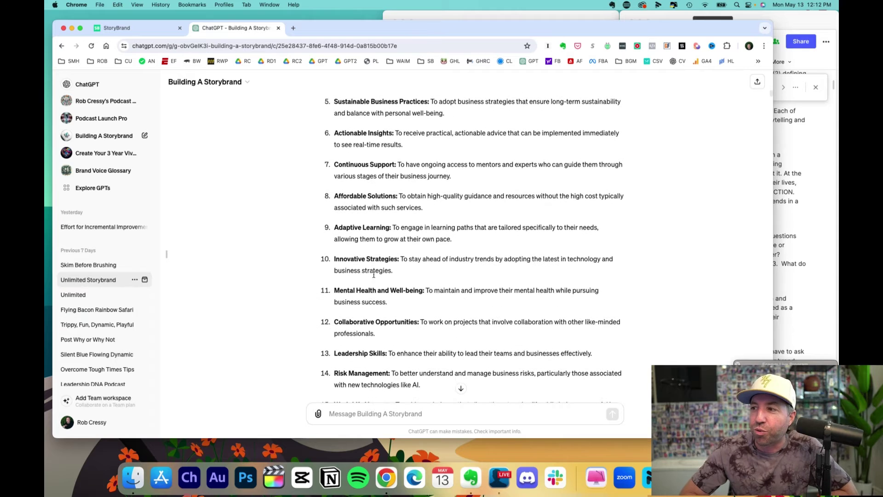
pyautogui.scroll(-2, 374, 277)
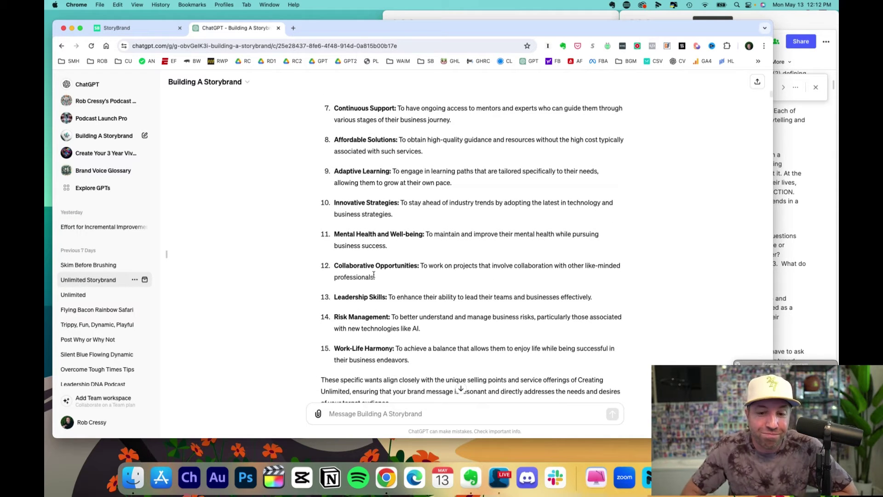
# Step: Scroll the Creating Unlimited Storybrand (raw) note to its 15 customer wants and The Scarcity Specter villain
pyautogui.click(421, 19)
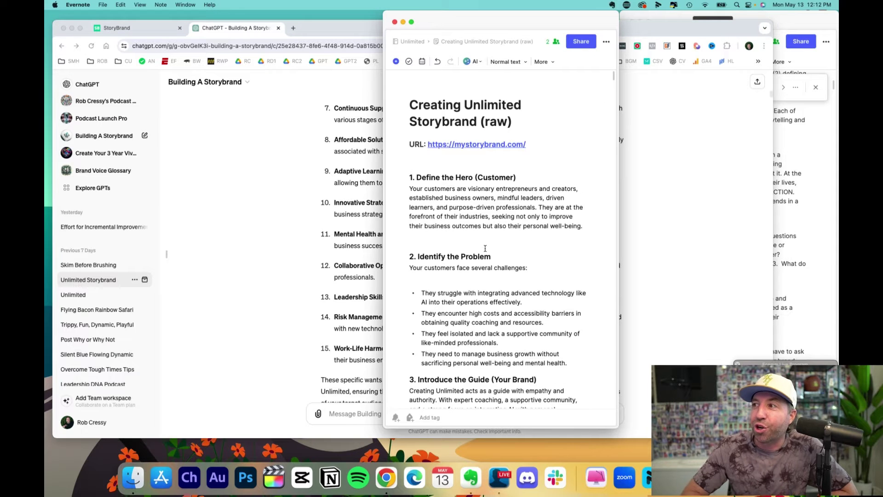
pyautogui.scroll(-5, 485, 296)
pyautogui.scroll(5, 459, 233)
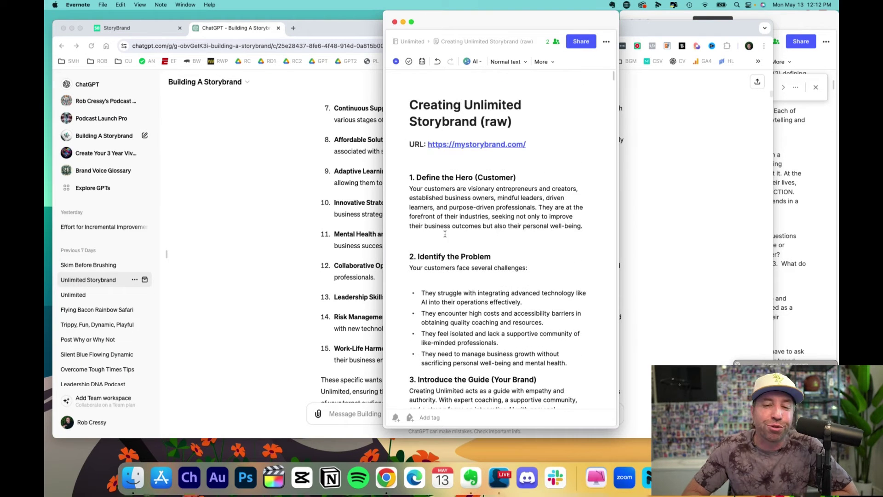
pyautogui.scroll(-8, 469, 301)
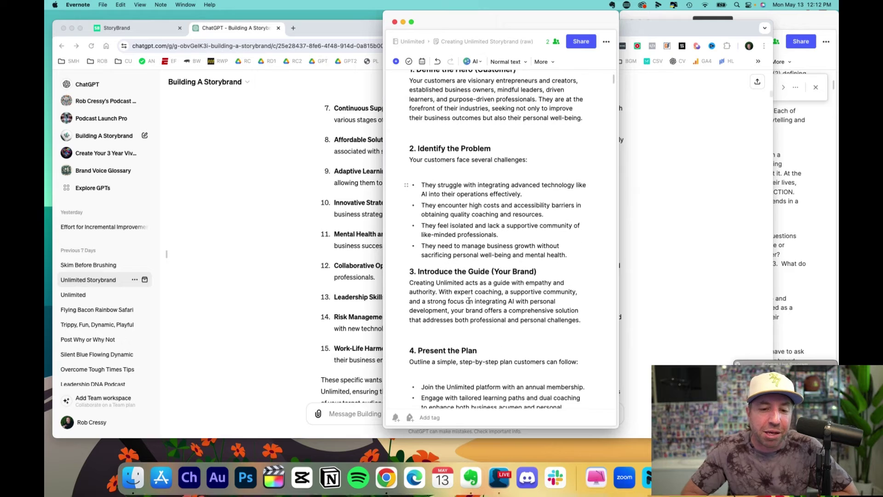
pyautogui.scroll(-8, 470, 290)
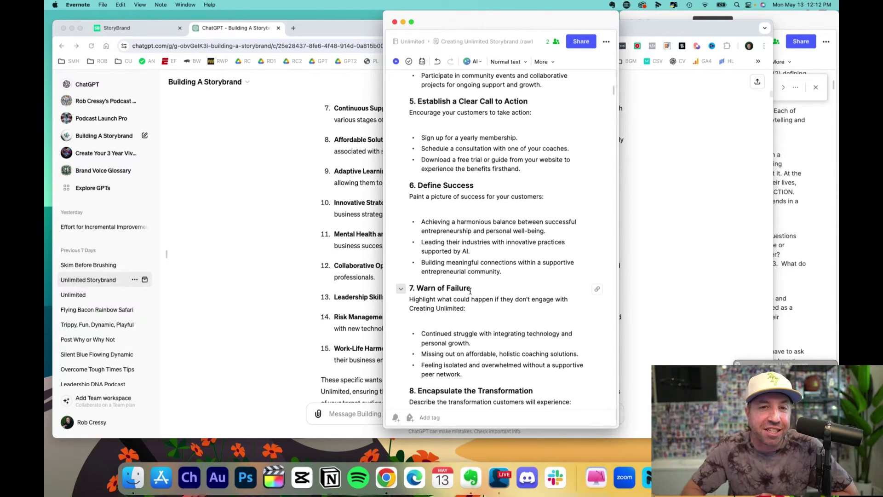
pyautogui.scroll(-15, 470, 291)
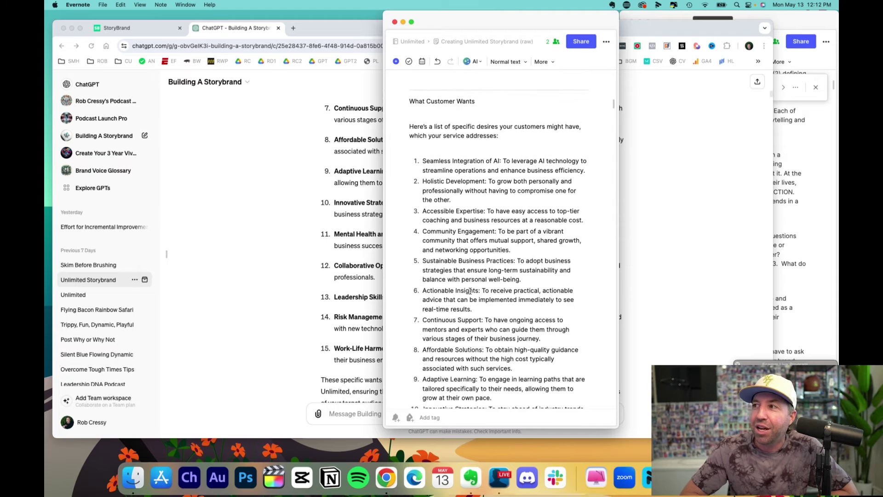
pyautogui.scroll(1, 470, 290)
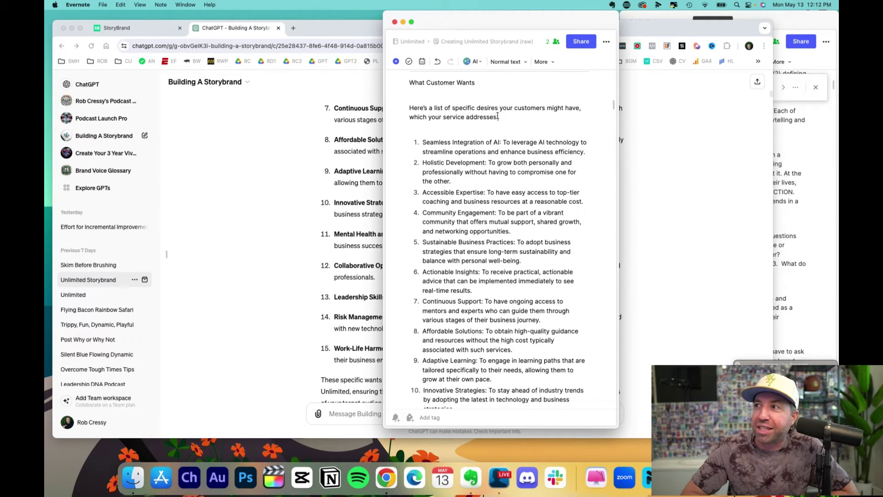
pyautogui.moveTo(499, 117); pyautogui.dragTo(404, 107)
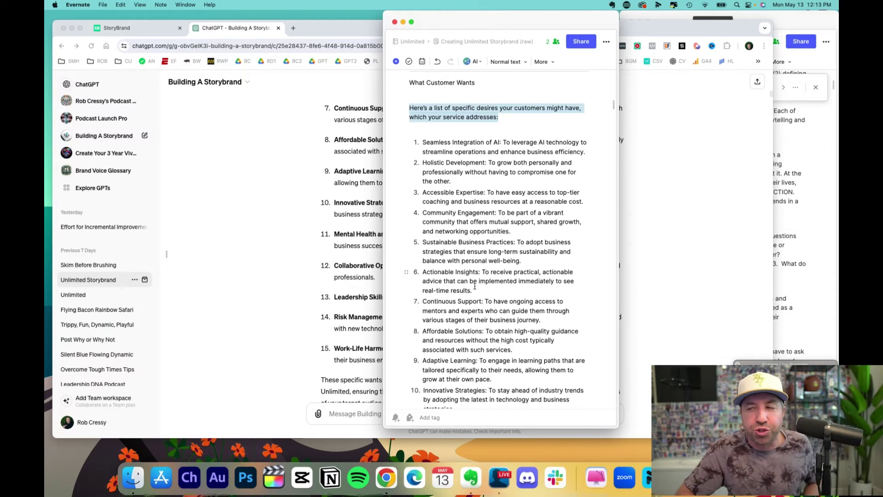
pyautogui.scroll(-10, 473, 290)
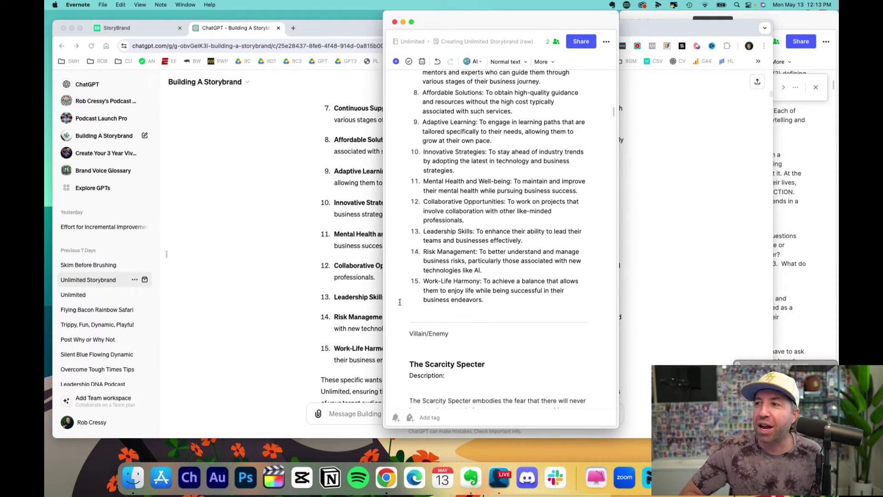
# Step: Return to StoryBrand and look over the Creating Unlimited and another saved BrandScript
pyautogui.click(323, 301)
pyautogui.click(117, 27)
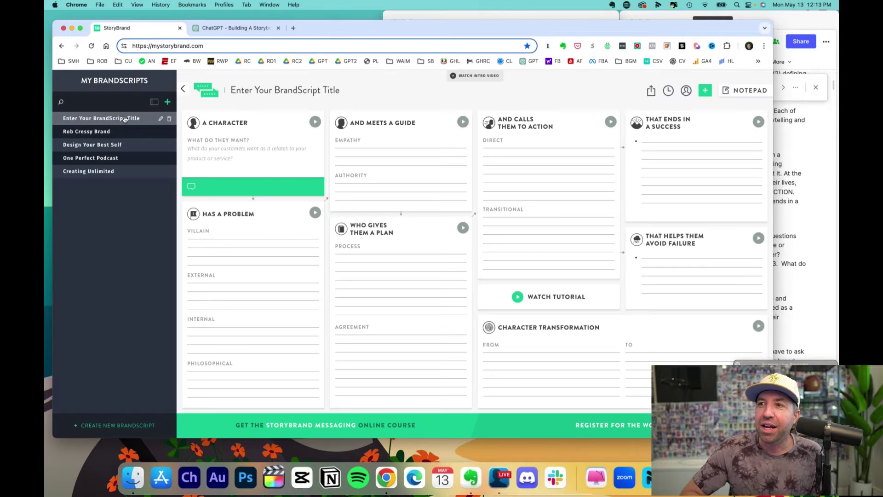
pyautogui.click(98, 172)
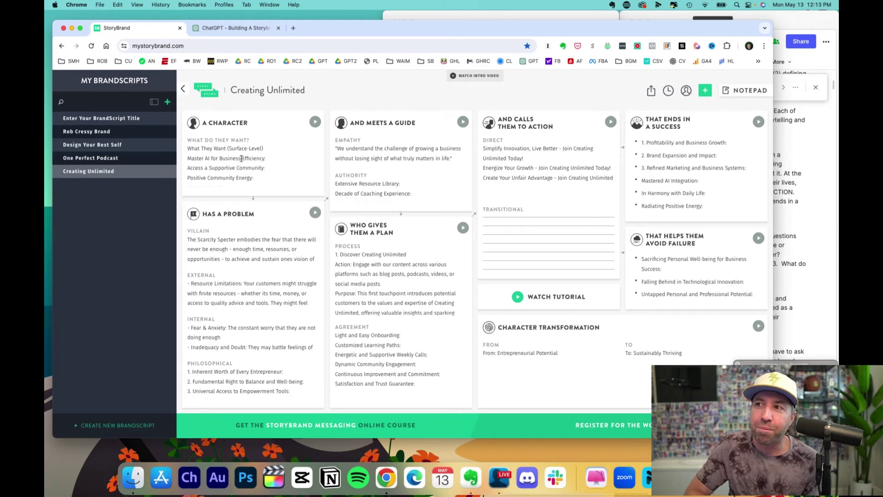
pyautogui.click(102, 132)
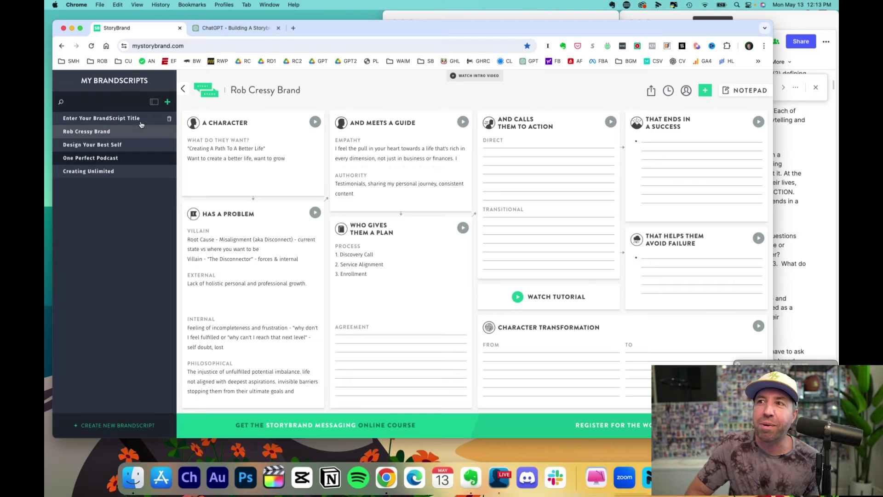
# Step: Create a new BrandScript named 'test' and select its What do they want? field
pyautogui.click(167, 103)
pyautogui.click(381, 268)
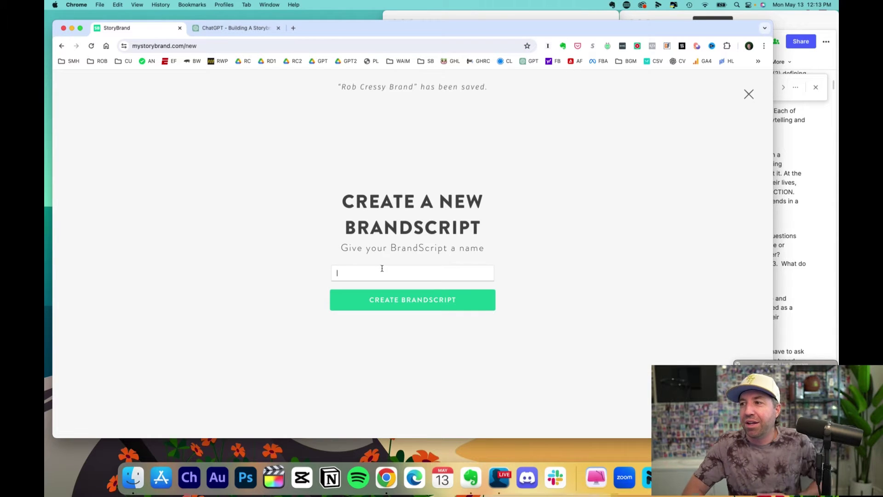
pyautogui.click(428, 300)
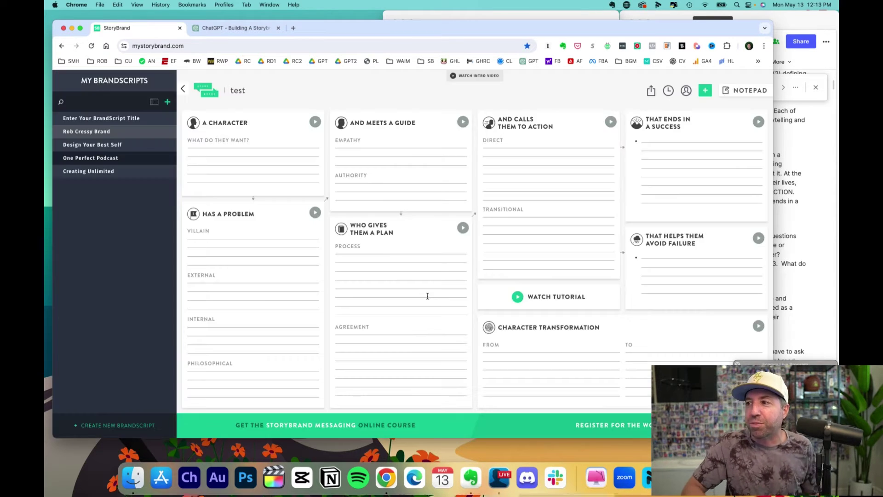
pyautogui.click(208, 163)
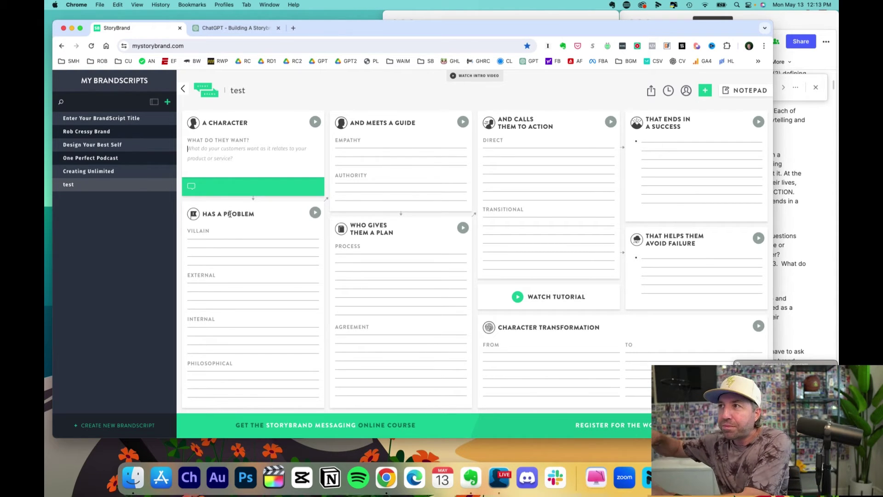
# Step: Search the StoryBrand book notes for 'villain' and highlight the four villain characteristics passage
pyautogui.click(475, 18)
pyautogui.press('super+grave')
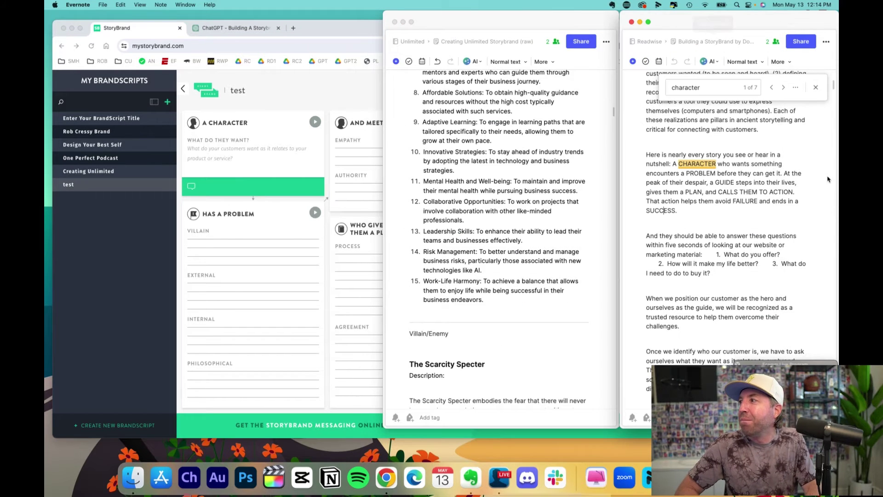
pyautogui.doubleClick(690, 89)
pyautogui.write('villain')
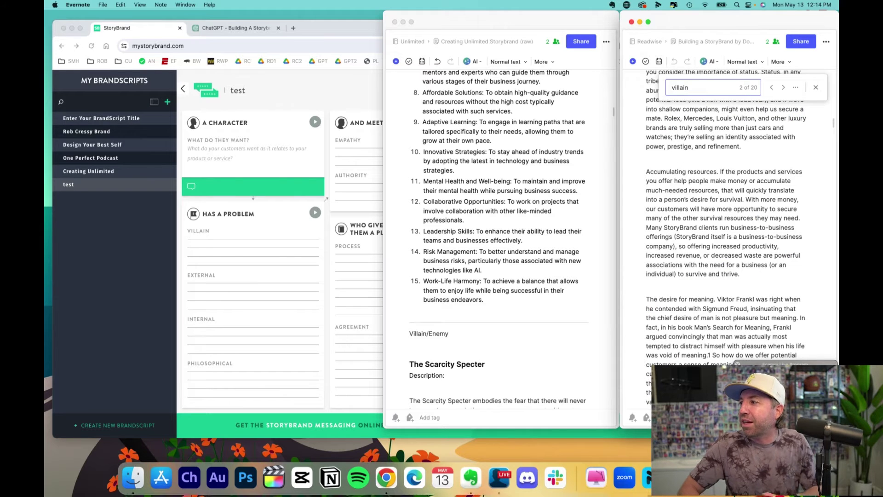
pyautogui.moveTo(727, 30); pyautogui.dragTo(281, 3)
pyautogui.scroll(-15, 281, 193)
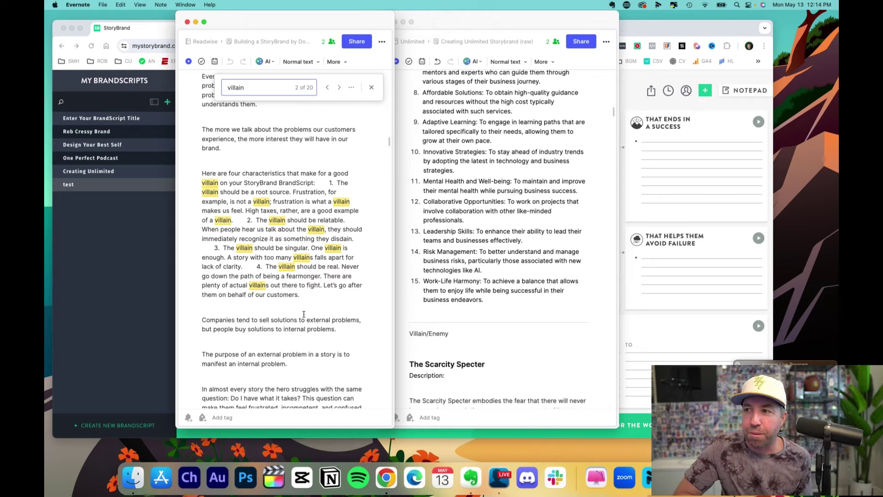
pyautogui.moveTo(306, 295); pyautogui.dragTo(192, 175)
pyautogui.moveTo(317, 33); pyautogui.dragTo(761, 3)
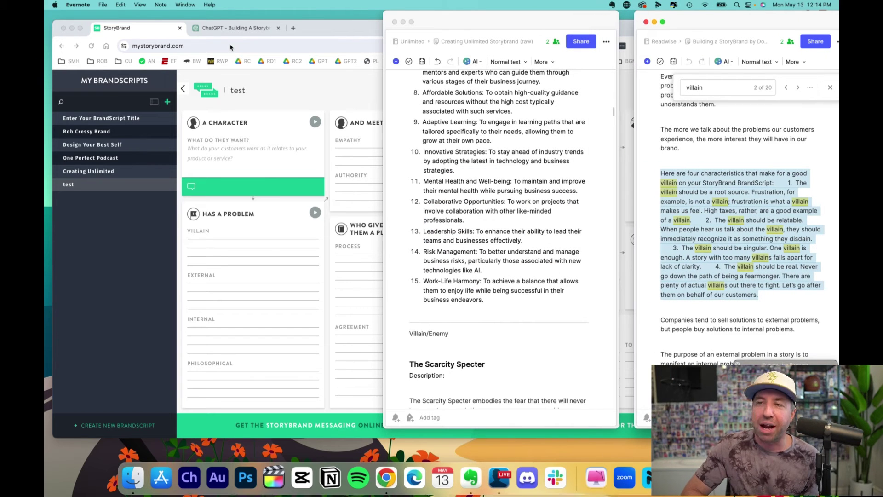
# Step: Back in ChatGPT, highlight the earlier question about the customers' villain
pyautogui.click(234, 28)
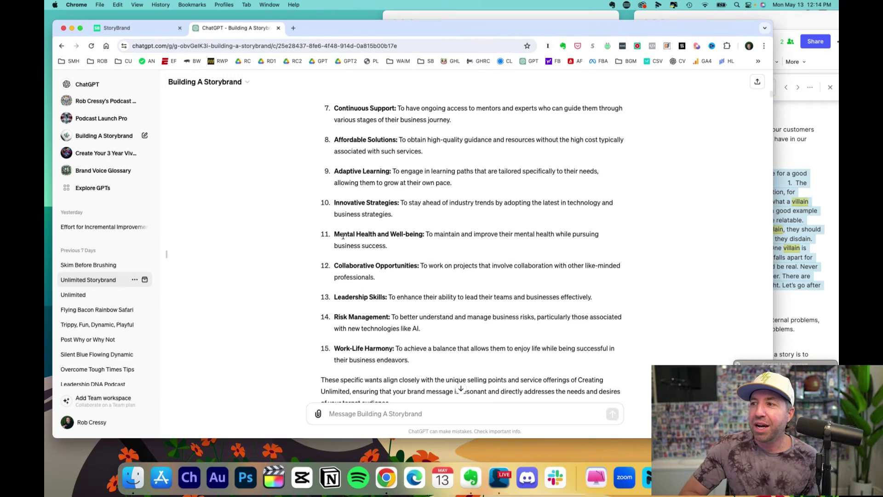
pyautogui.scroll(-2, 359, 237)
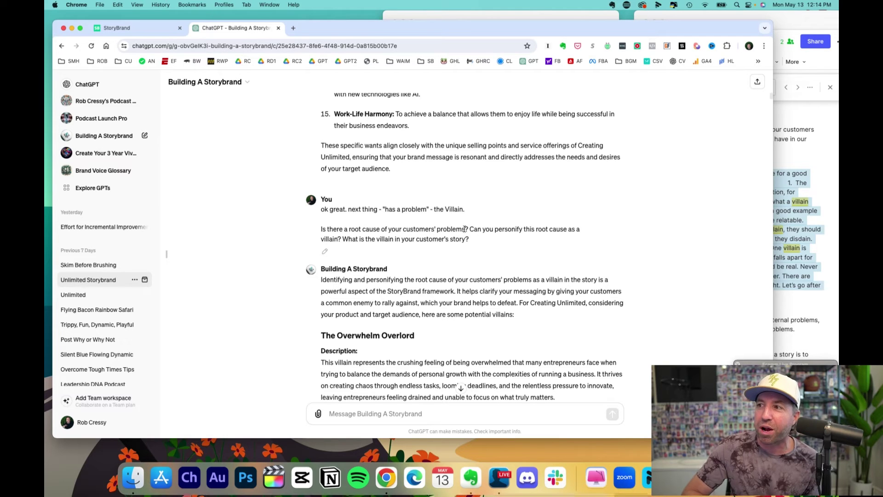
pyautogui.moveTo(474, 240); pyautogui.dragTo(320, 229)
pyautogui.scroll(-5, 397, 310)
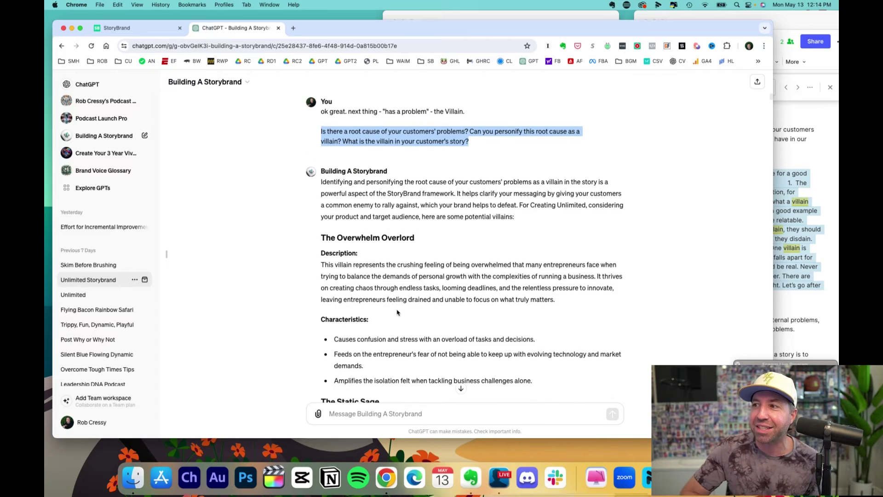
pyautogui.scroll(-4, 359, 284)
pyautogui.scroll(-12, 359, 284)
pyautogui.scroll(-3, 359, 286)
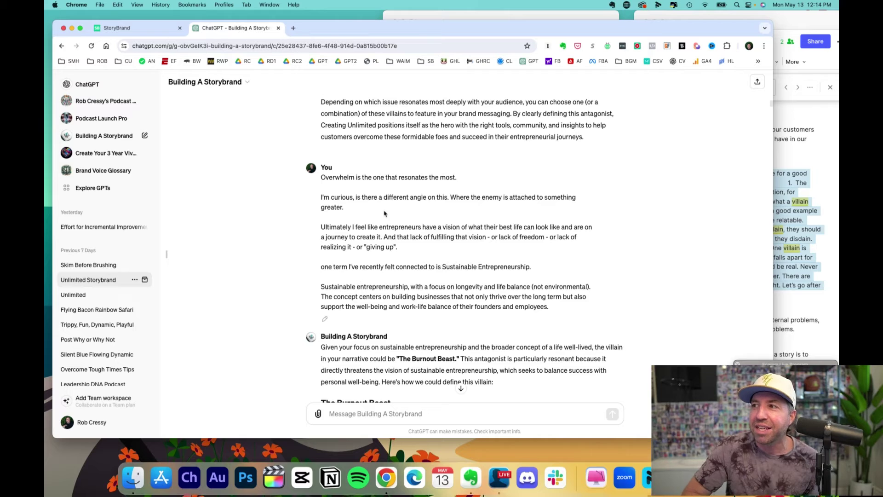
# Step: Reread the prompt's opening paragraphs on overwhelm, then scroll to The Burnout Beast reply
pyautogui.moveTo(466, 177); pyautogui.dragTo(320, 177)
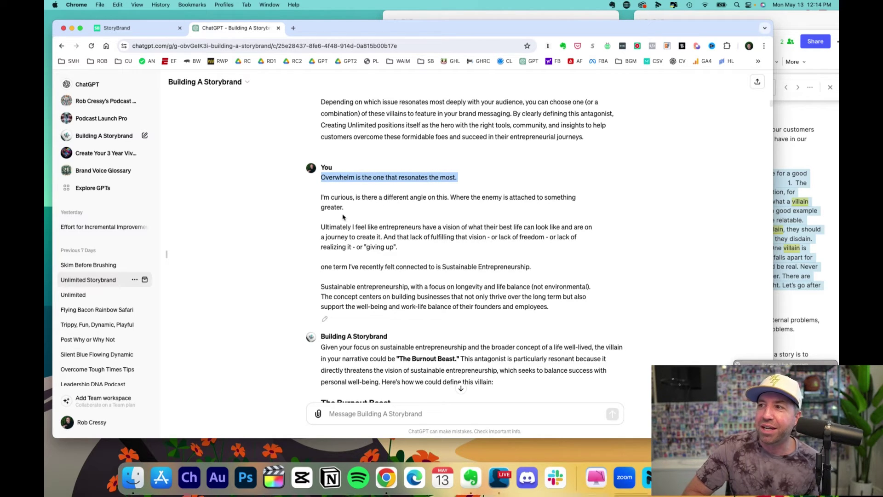
pyautogui.moveTo(346, 208); pyautogui.dragTo(321, 199)
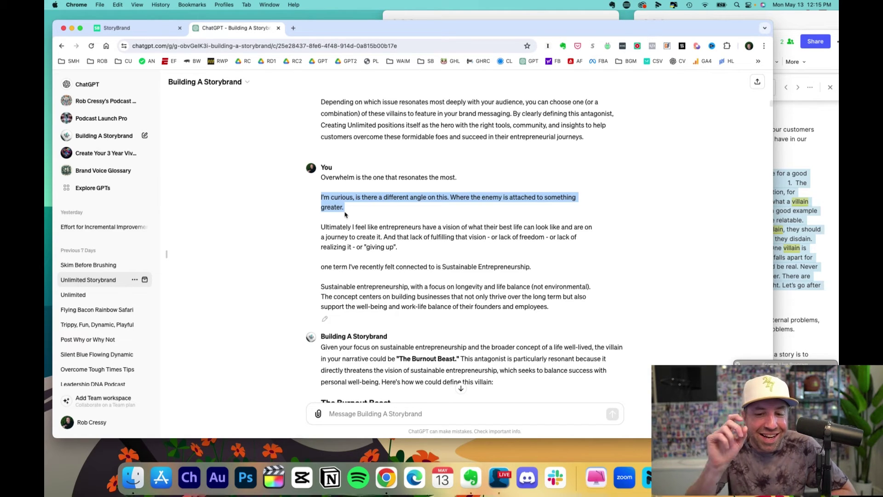
pyautogui.click(411, 237)
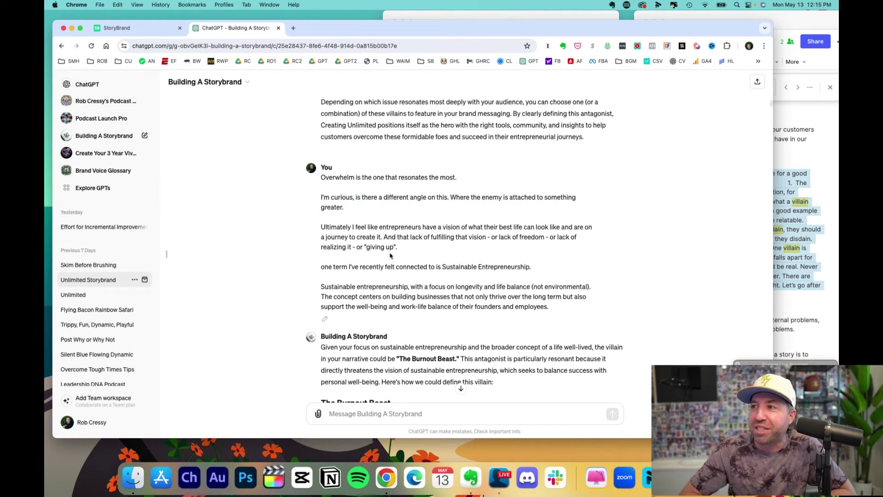
pyautogui.moveTo(405, 252); pyautogui.dragTo(319, 174)
pyautogui.click(349, 234)
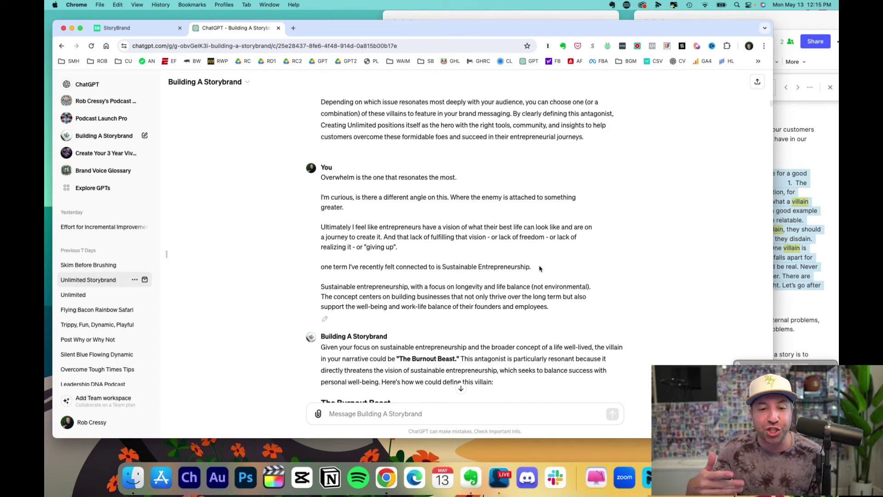
pyautogui.scroll(-10, 516, 288)
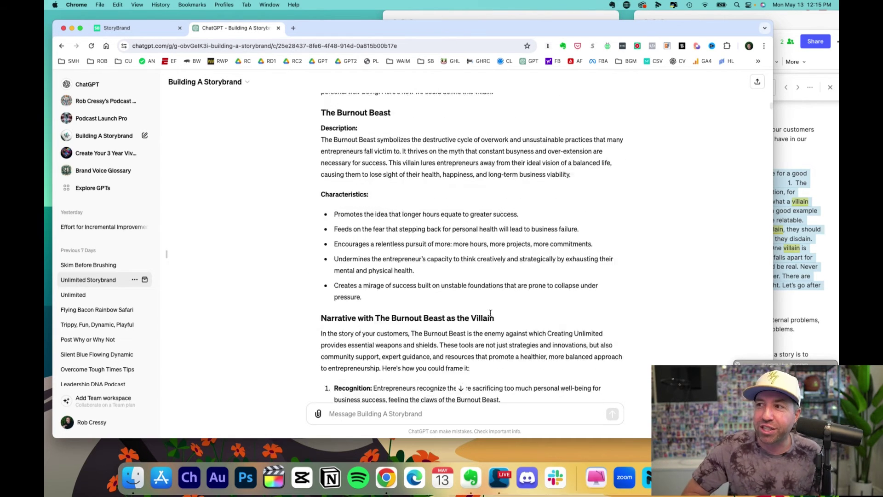
# Step: Highlight The Scarcity Specter heading and the 'Scarcity is the Villain!' confirmation in the chat
pyautogui.scroll(-13, 369, 212)
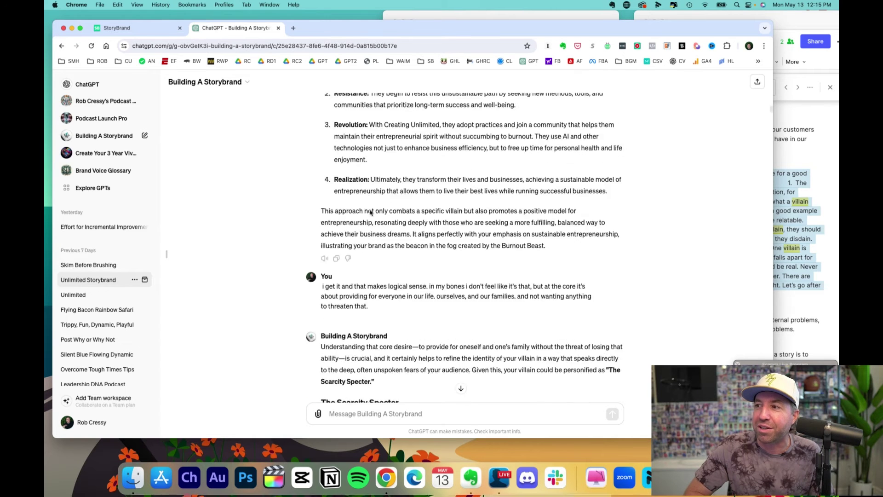
pyautogui.scroll(-1, 369, 211)
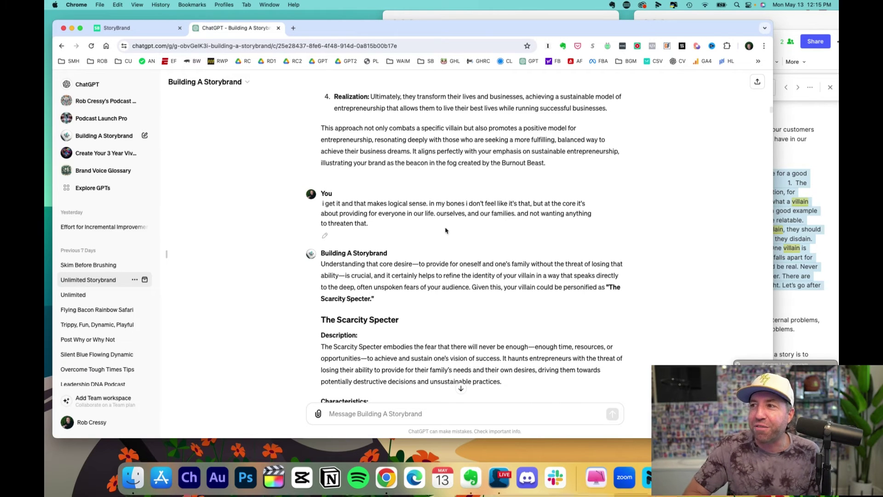
pyautogui.scroll(-5, 400, 163)
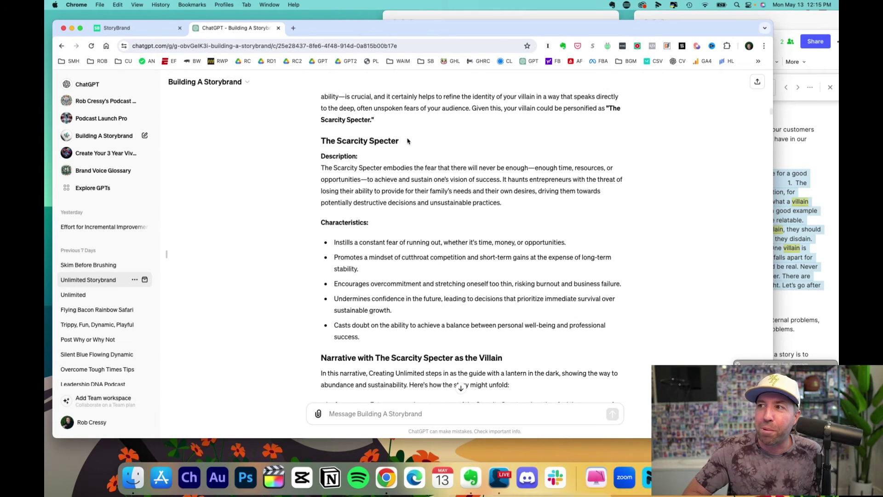
pyautogui.moveTo(402, 140); pyautogui.dragTo(321, 138)
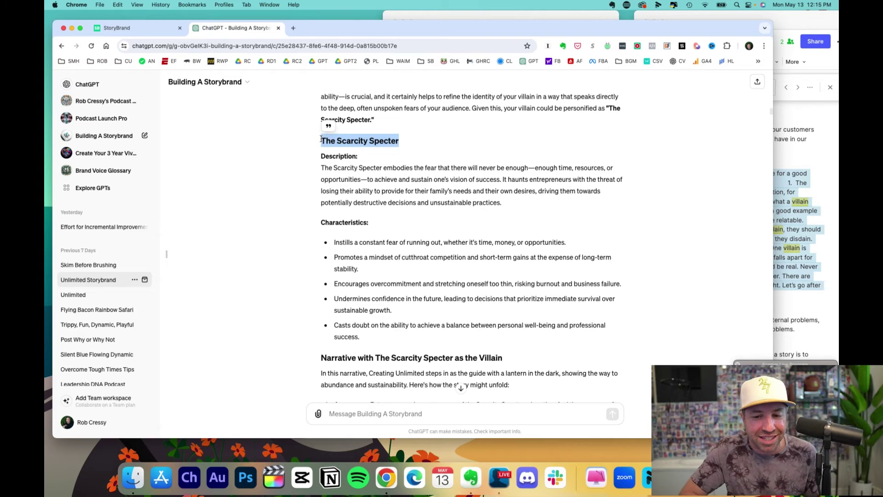
pyautogui.click(357, 198)
pyautogui.scroll(-12, 357, 198)
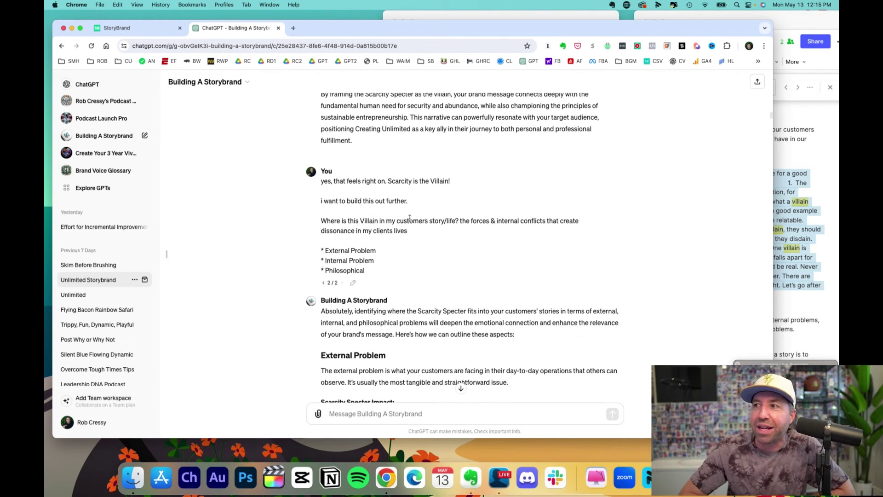
pyautogui.moveTo(451, 181); pyautogui.dragTo(322, 182)
pyautogui.click(384, 215)
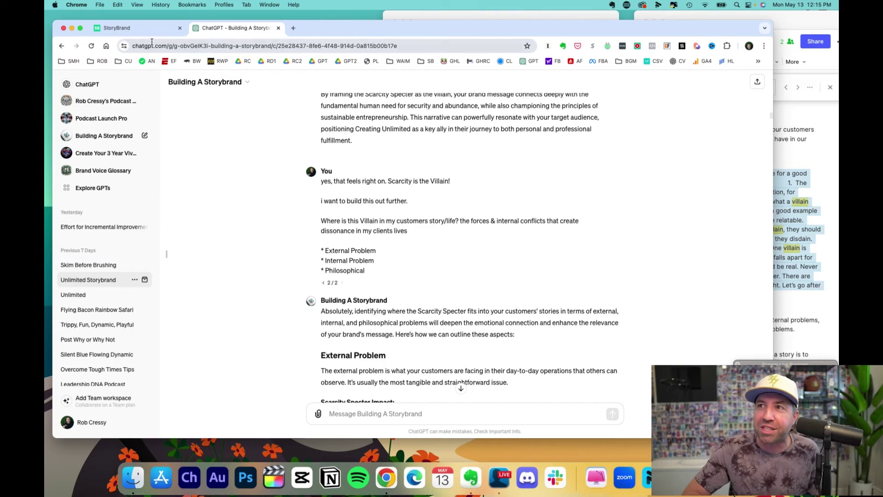
# Step: Activate the test BrandScript's Has A Problem section and scroll the Evernote note to External Problem
pyautogui.click(126, 28)
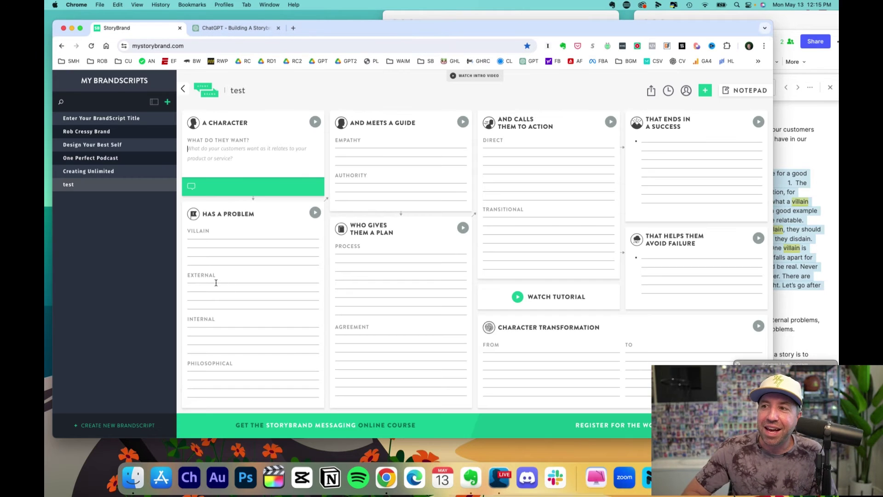
pyautogui.click(198, 240)
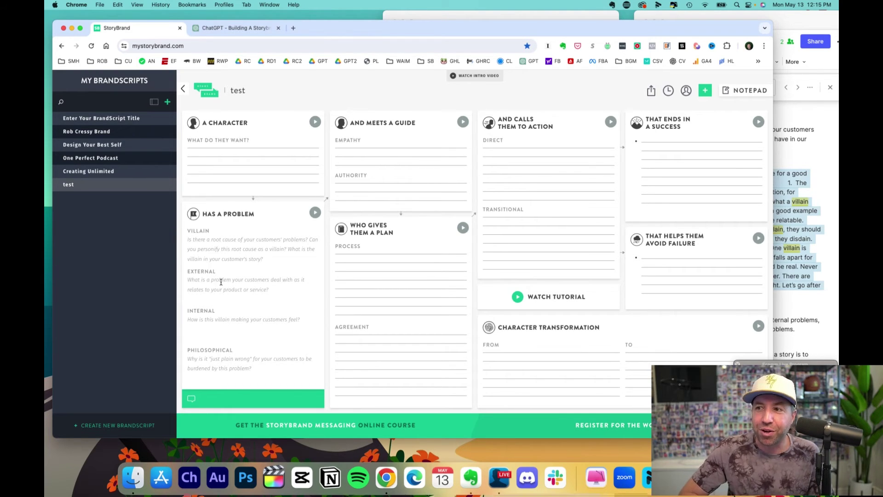
pyautogui.click(459, 18)
pyautogui.scroll(-5, 483, 217)
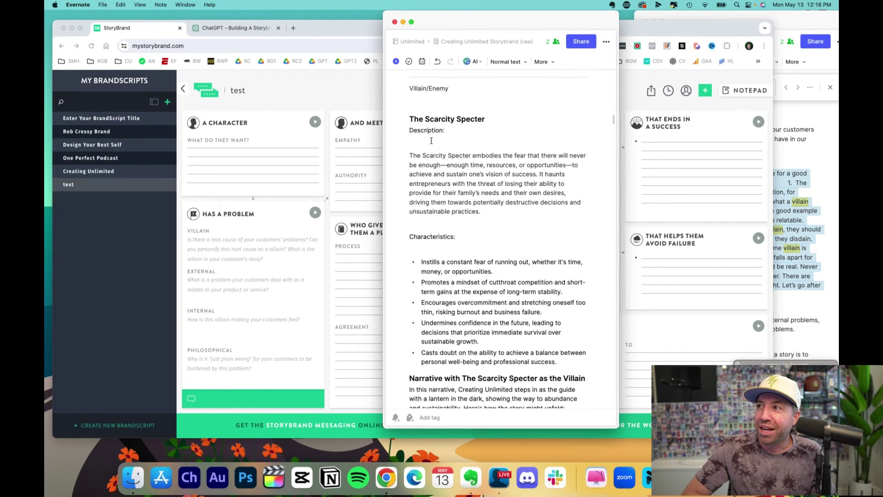
pyautogui.scroll(-10, 431, 141)
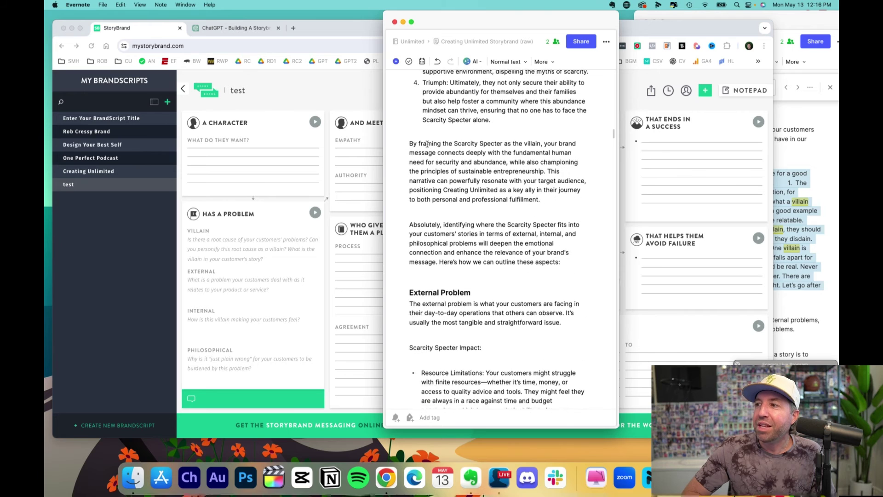
pyautogui.scroll(-3, 428, 152)
pyautogui.scroll(-4, 442, 178)
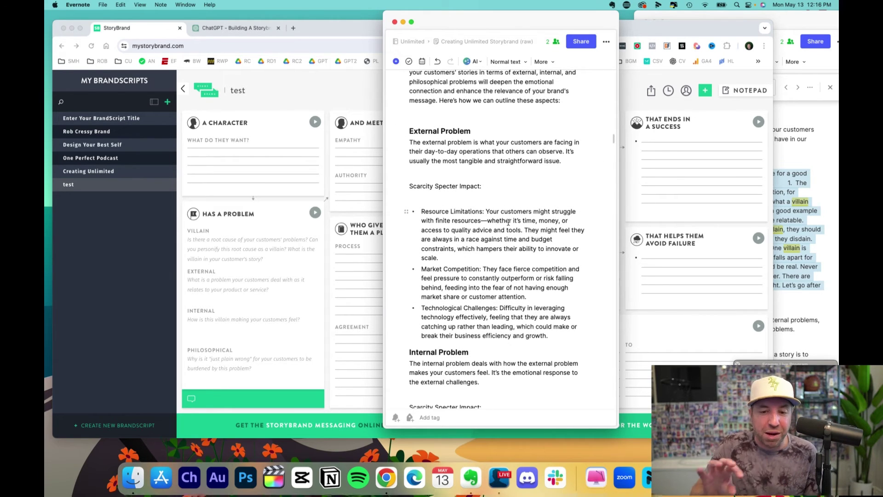
# Step: Back in ChatGPT, read the Internal and Philosophical Problem and empathy replies, ending at the Want-section follow-up
pyautogui.click(242, 35)
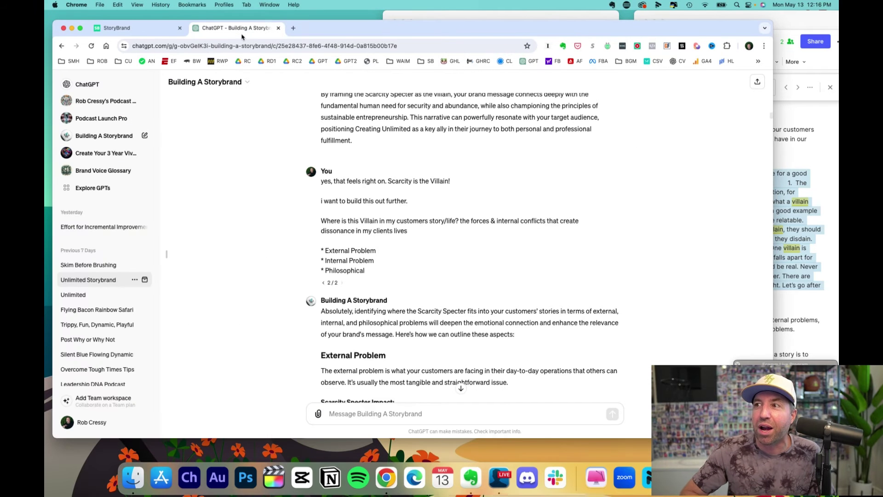
pyautogui.scroll(-10, 323, 232)
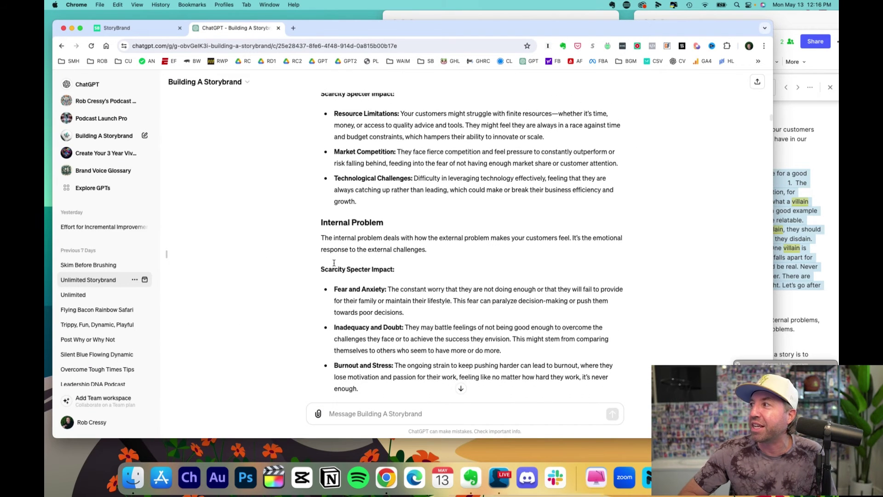
pyautogui.scroll(-3, 334, 266)
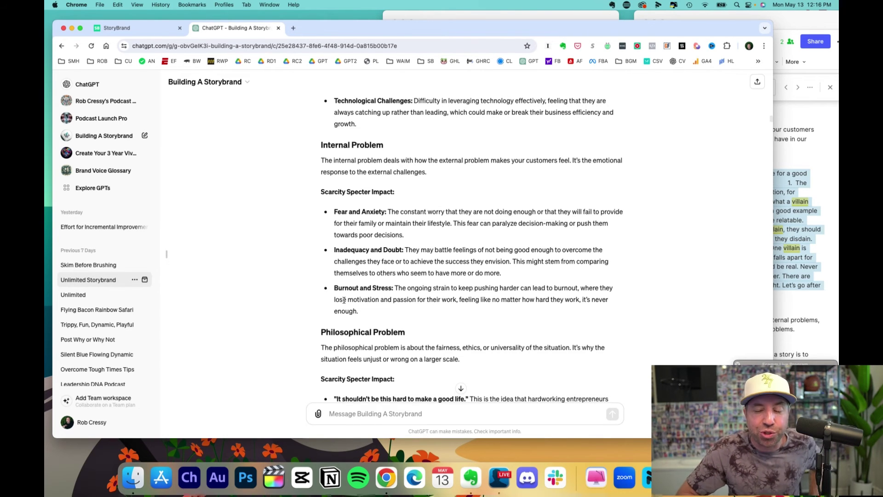
pyautogui.scroll(-15, 356, 286)
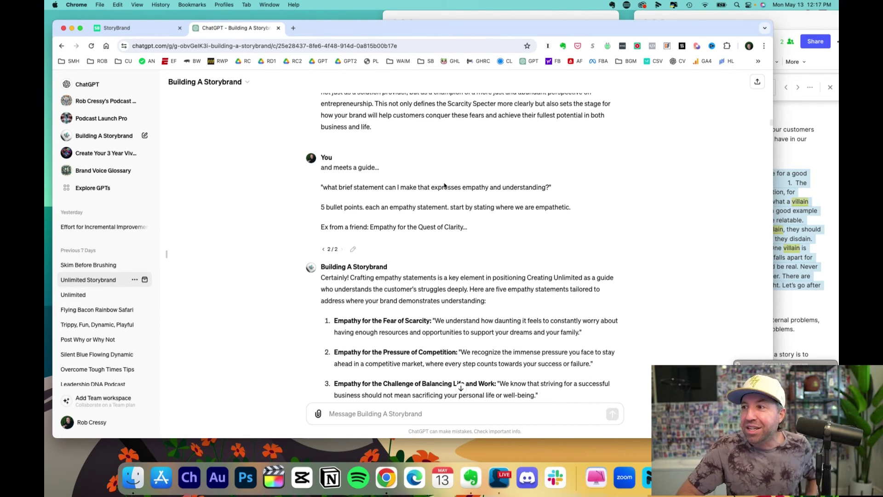
pyautogui.scroll(-15, 444, 185)
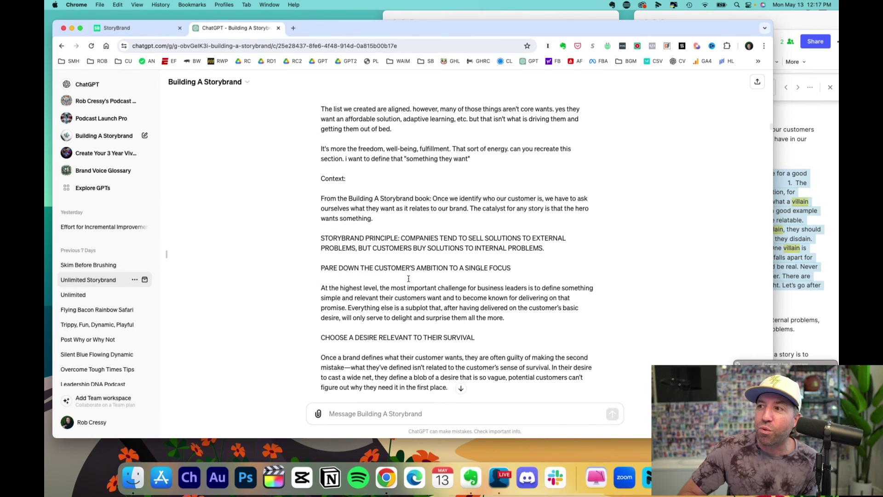
pyautogui.scroll(3, 408, 278)
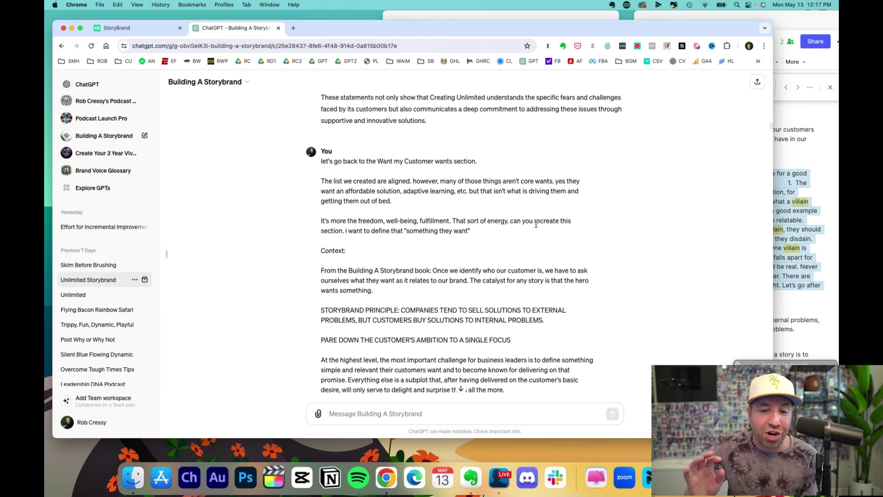
# Step: Select the And Meets A Guide section, then view the Evernote note's Philosophical Problem section
pyautogui.click(120, 30)
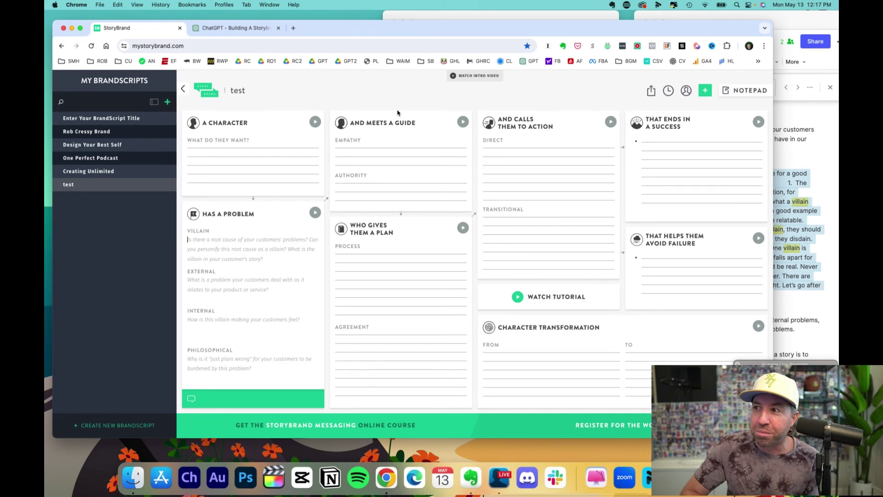
pyautogui.click(350, 150)
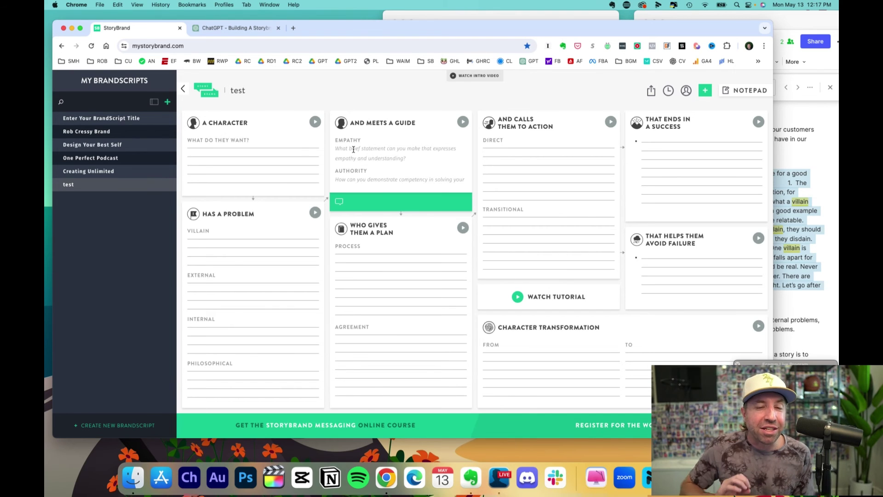
pyautogui.click(508, 16)
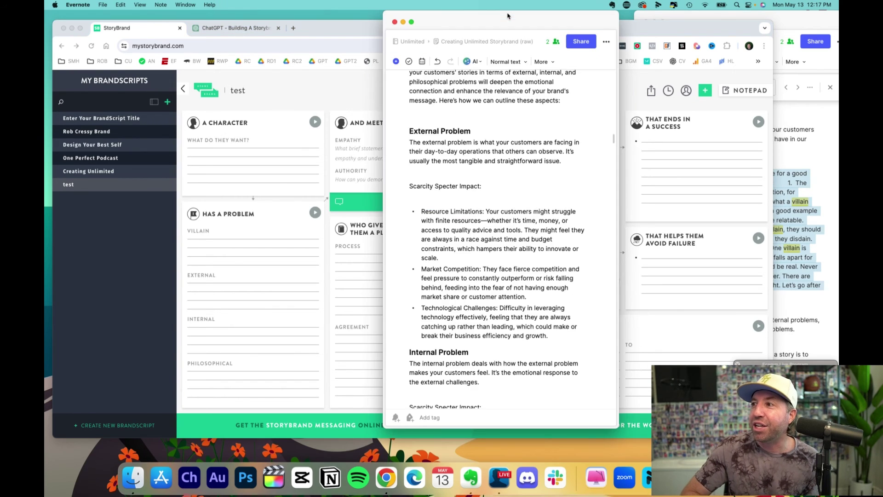
pyautogui.scroll(-10, 493, 255)
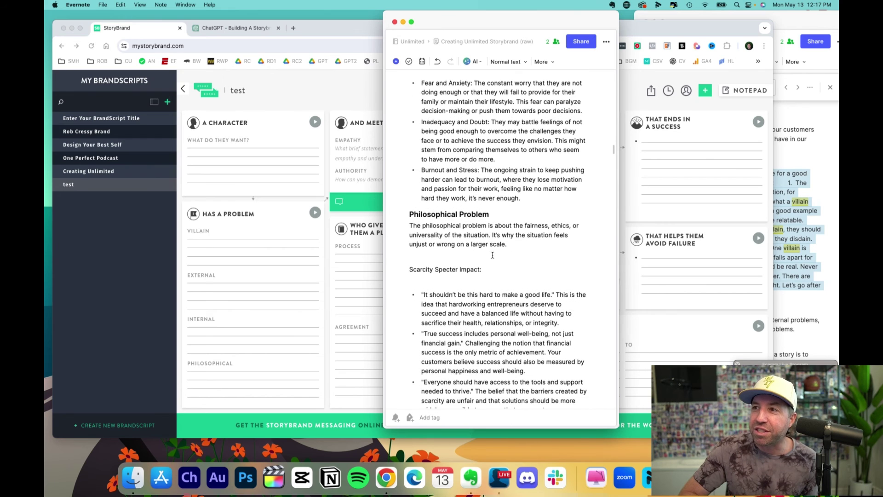
# Step: Load the Creating Unlimited brandscript from the My BrandScripts sidebar
pyautogui.click(85, 167)
pyautogui.click(92, 171)
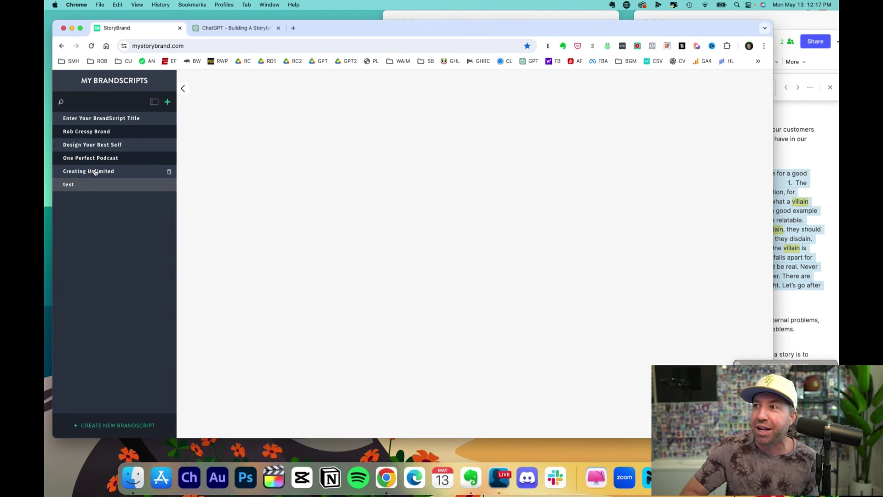